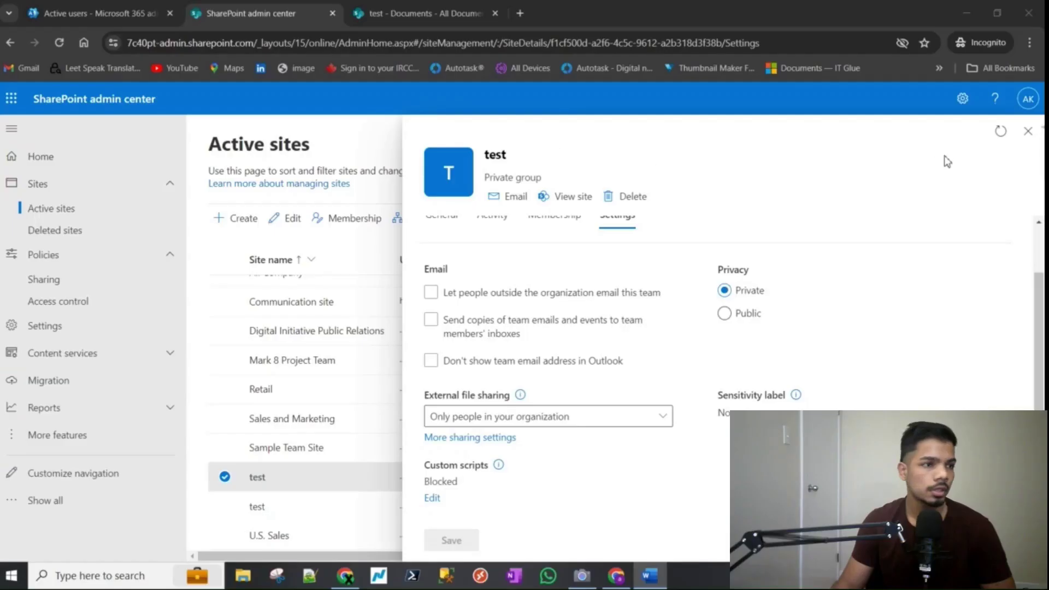
Step: Close the test site panel and tidy the browser down to a single SharePoint admin center tab
click(1026, 132)
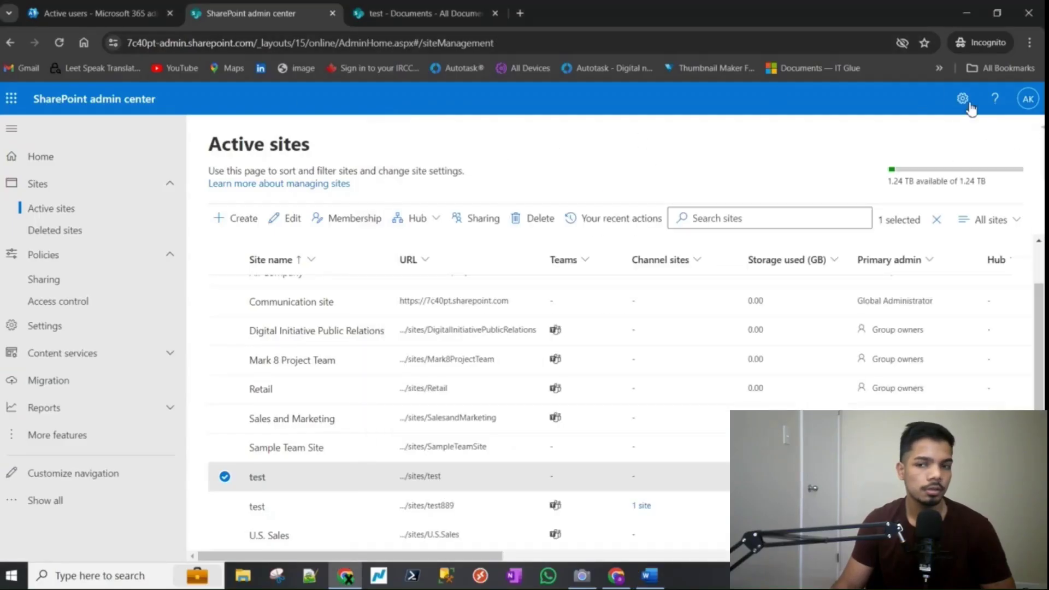
click(1028, 100)
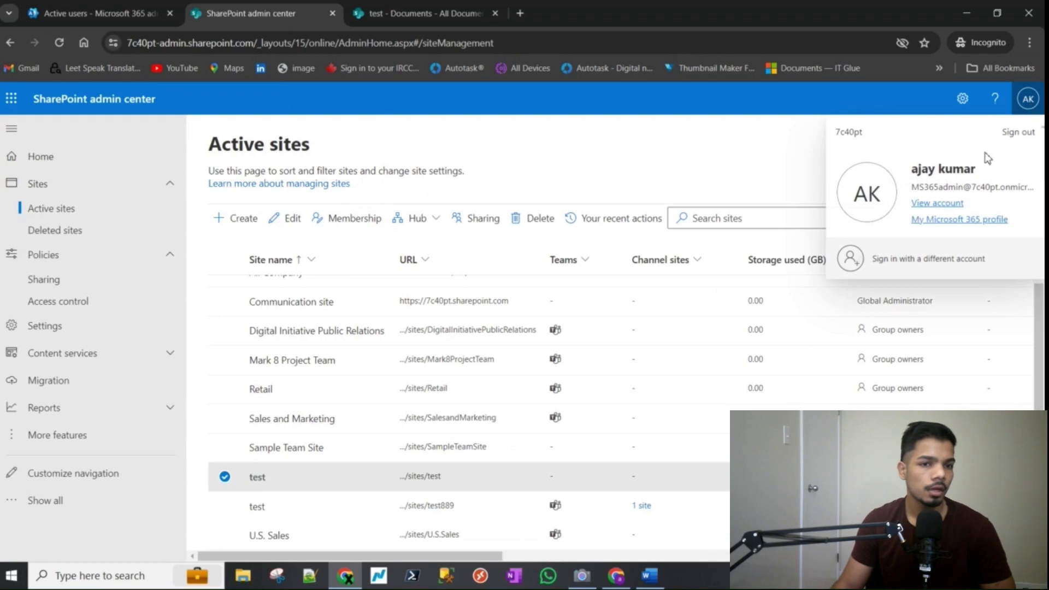
click(1028, 99)
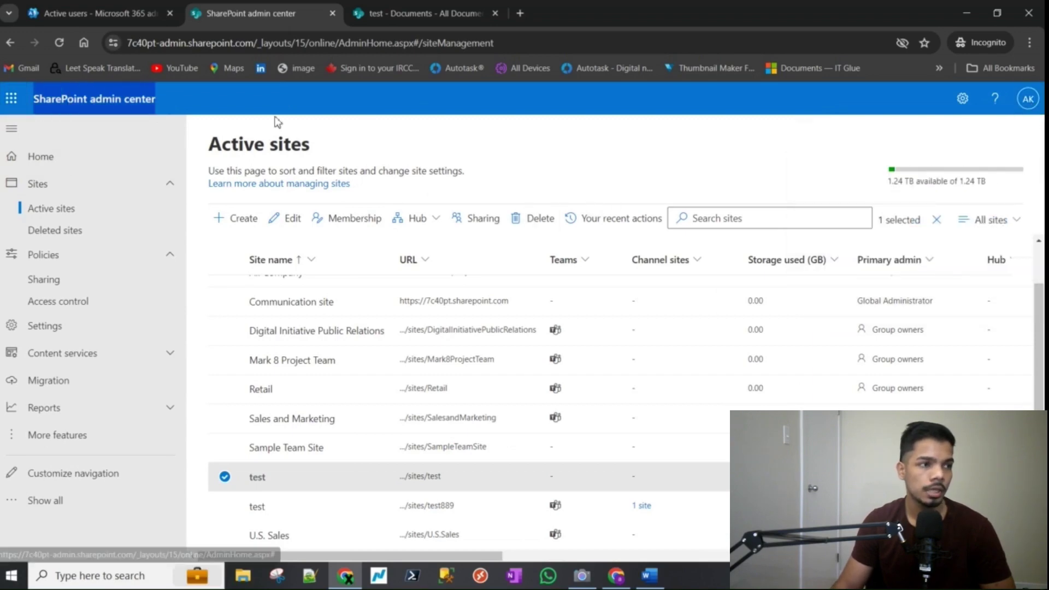
click(97, 13)
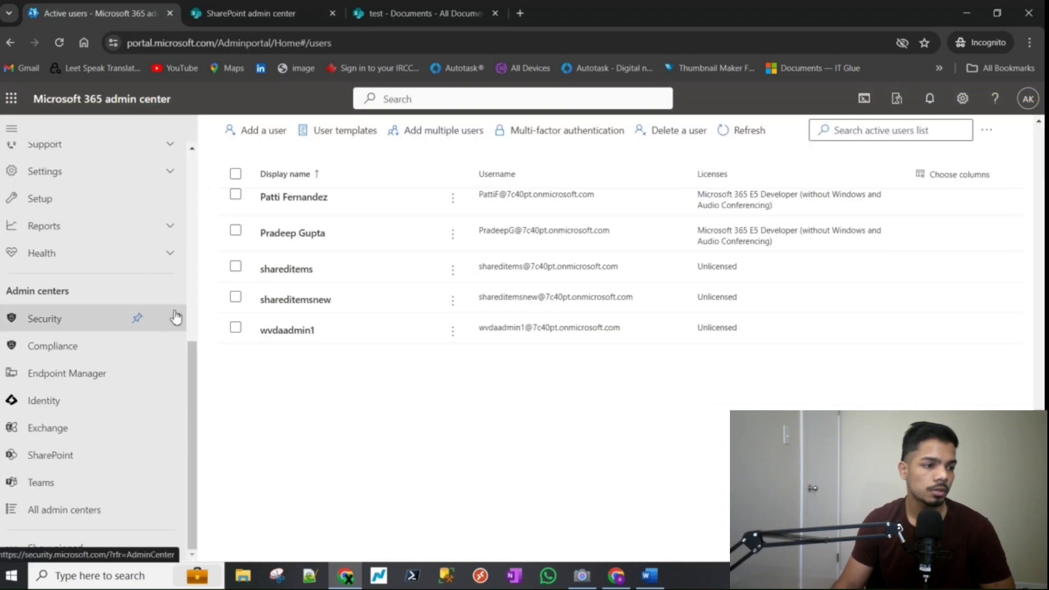
click(67, 458)
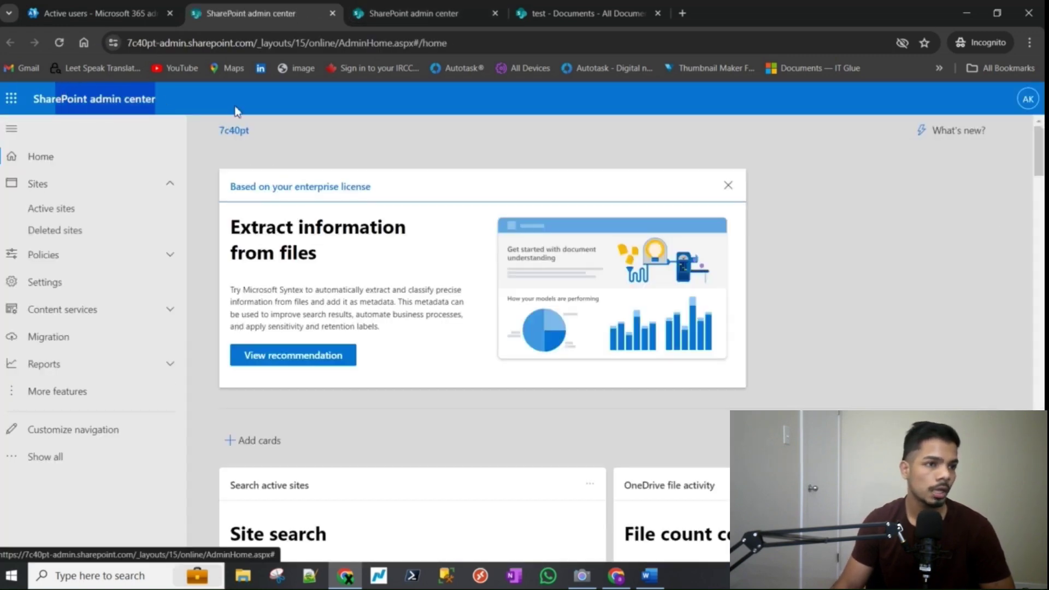
click(454, 15)
click(495, 14)
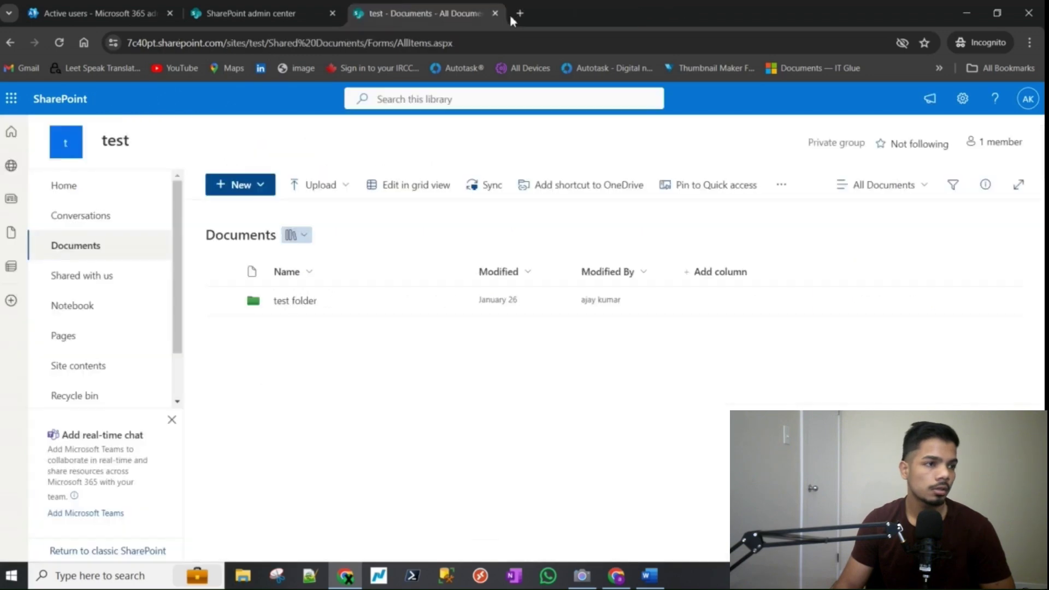
click(495, 13)
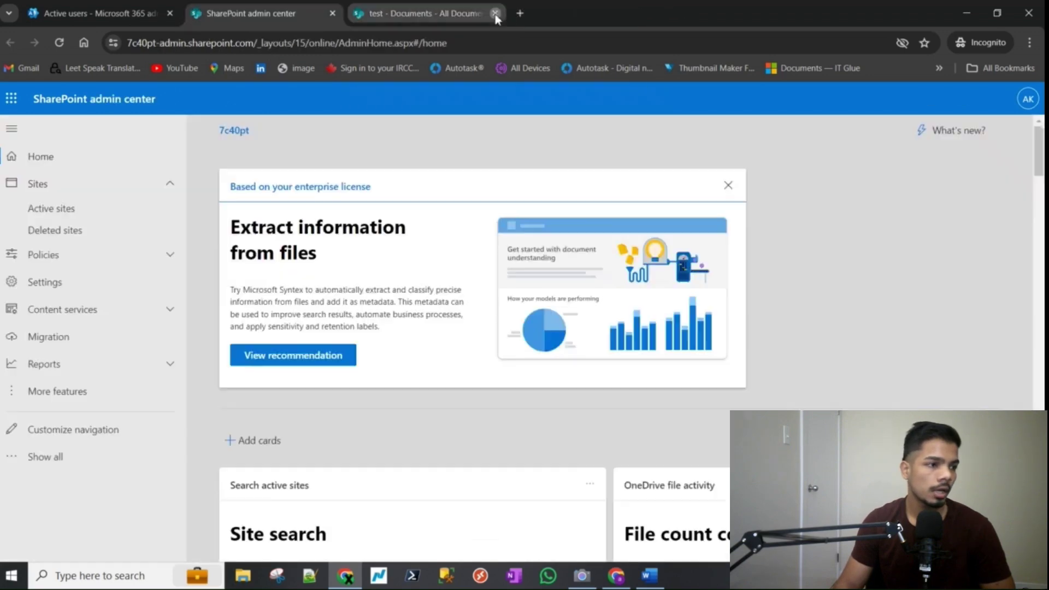
Step: From Active sites, open the test site's details and launch its site address in a new tab
click(80, 212)
scroll(364, 431, down, 1)
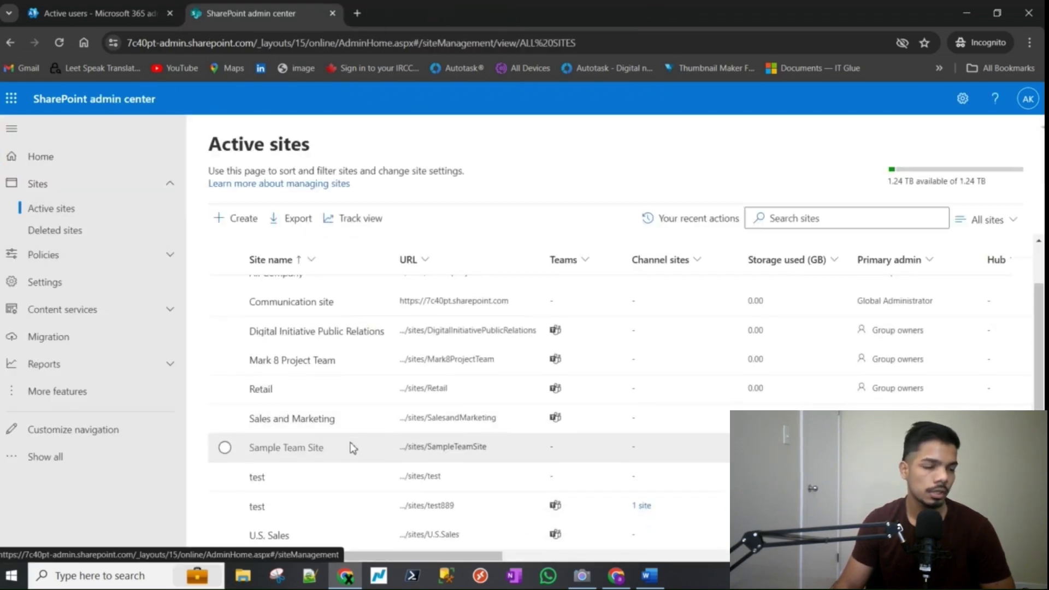
click(334, 479)
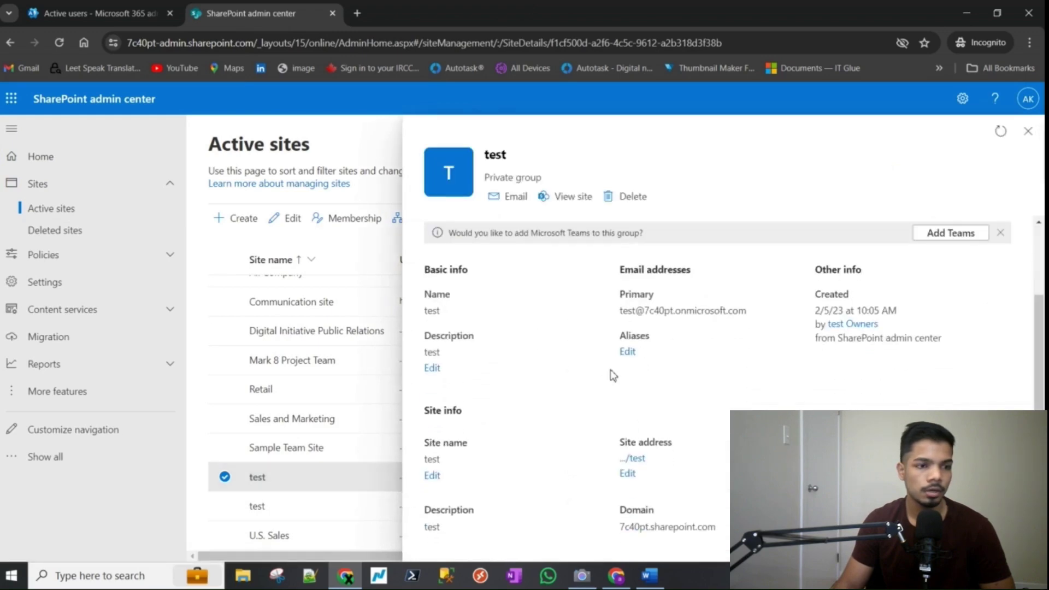
scroll(538, 429, down, 1)
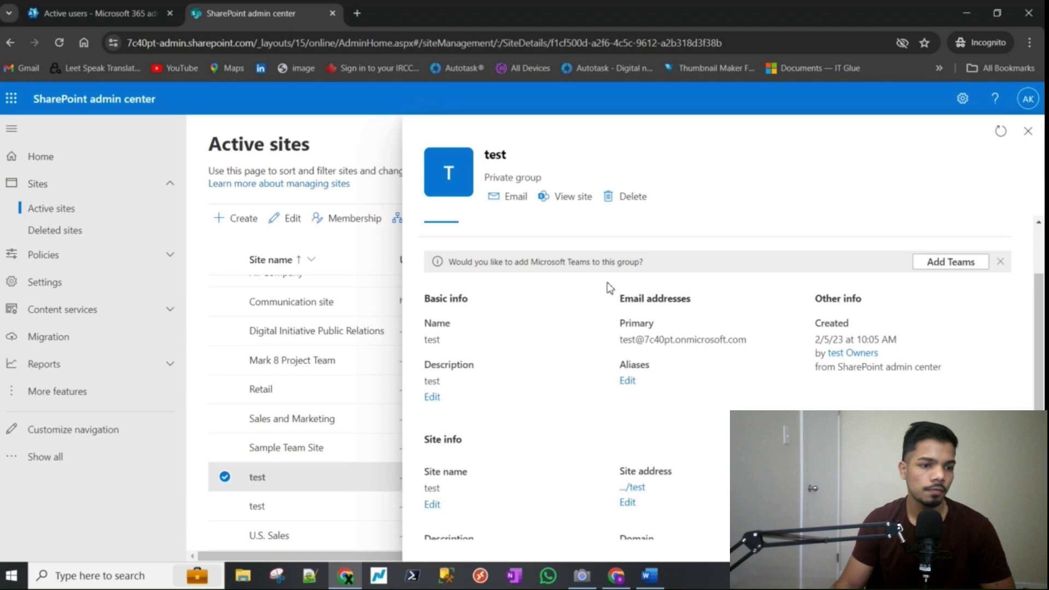
scroll(612, 402, up, 1)
scroll(650, 436, down, 2)
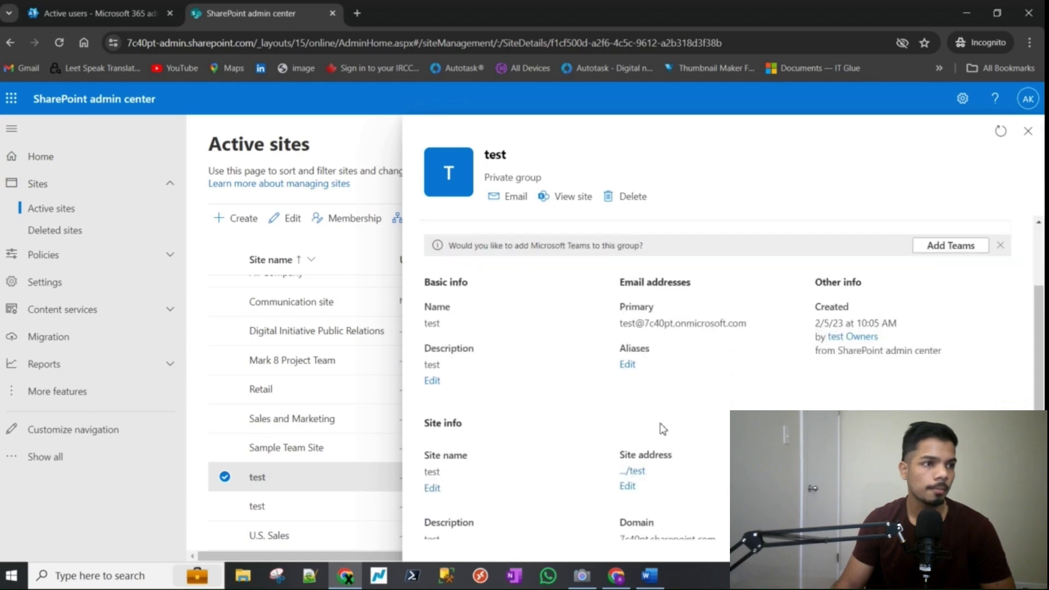
click(634, 464)
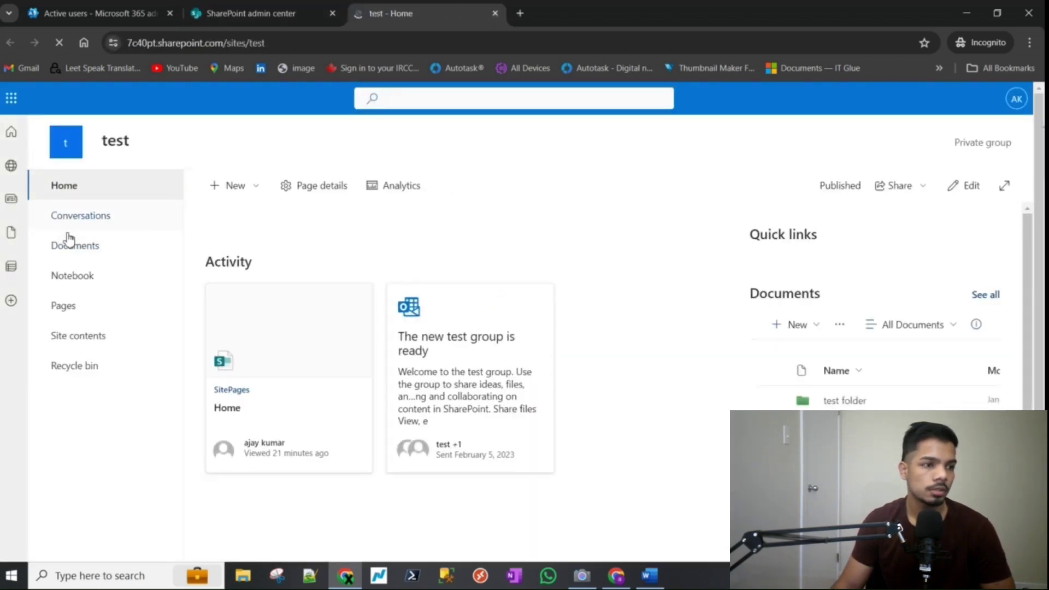
Step: Go to the test site's Documents library and start sharing 'test folder'
click(76, 247)
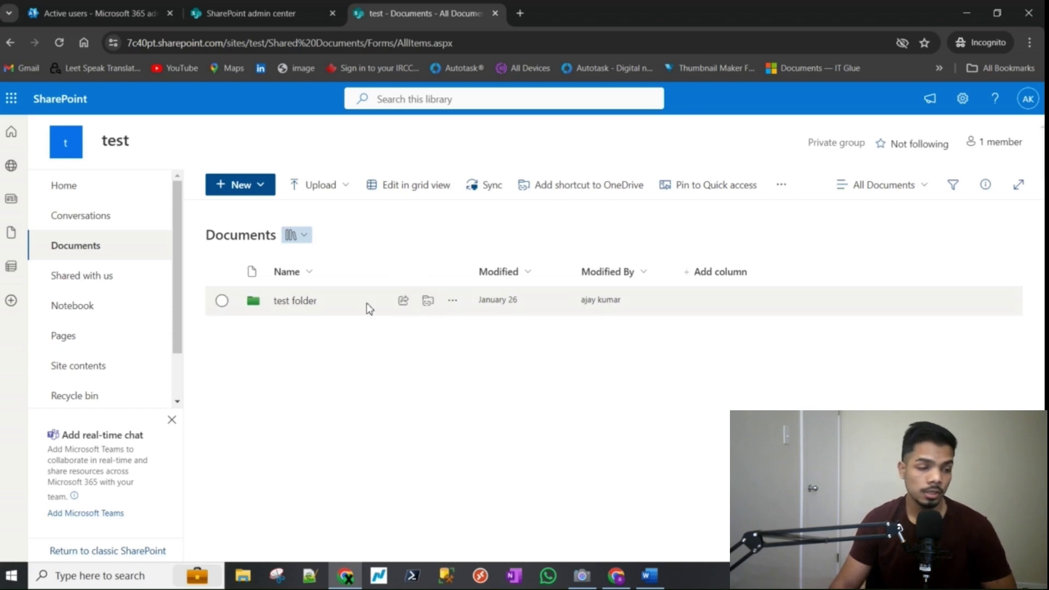
click(403, 302)
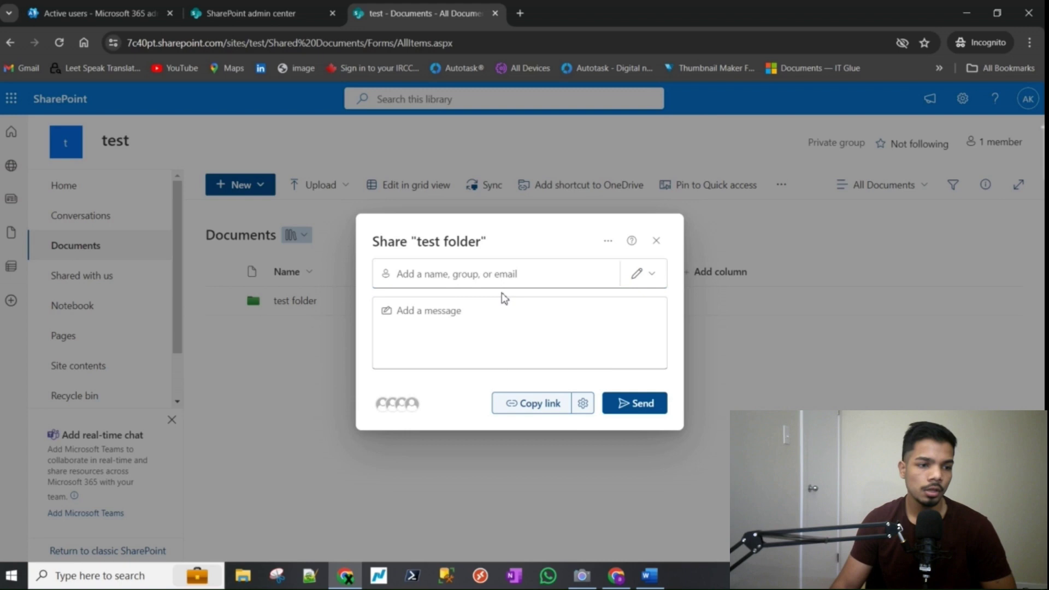
Step: Open the 'test folder' link settings and confirm Anyone is blocked by the organization
click(583, 404)
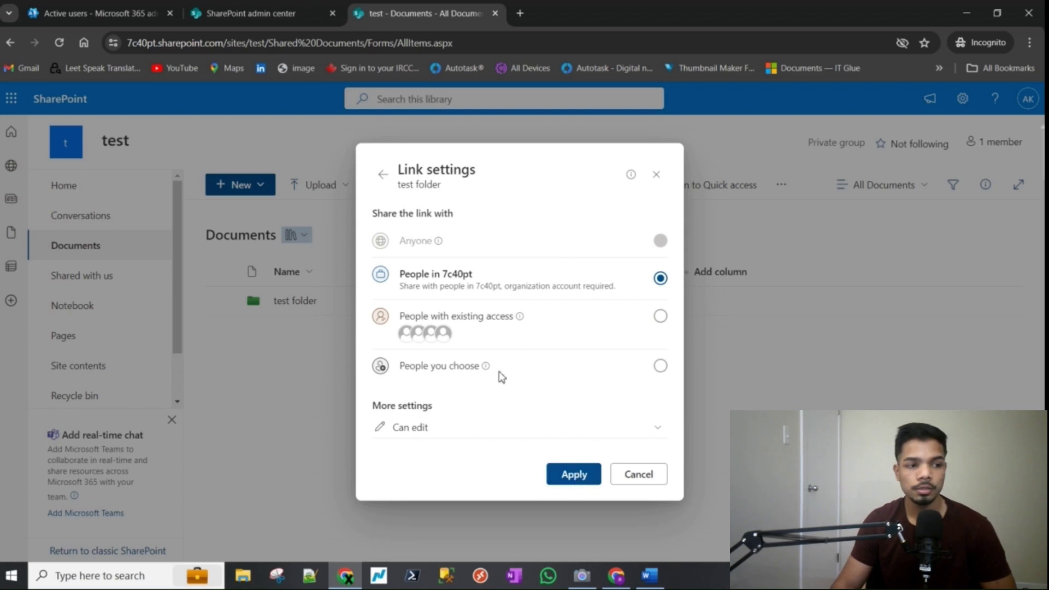
mouse_move(491, 367)
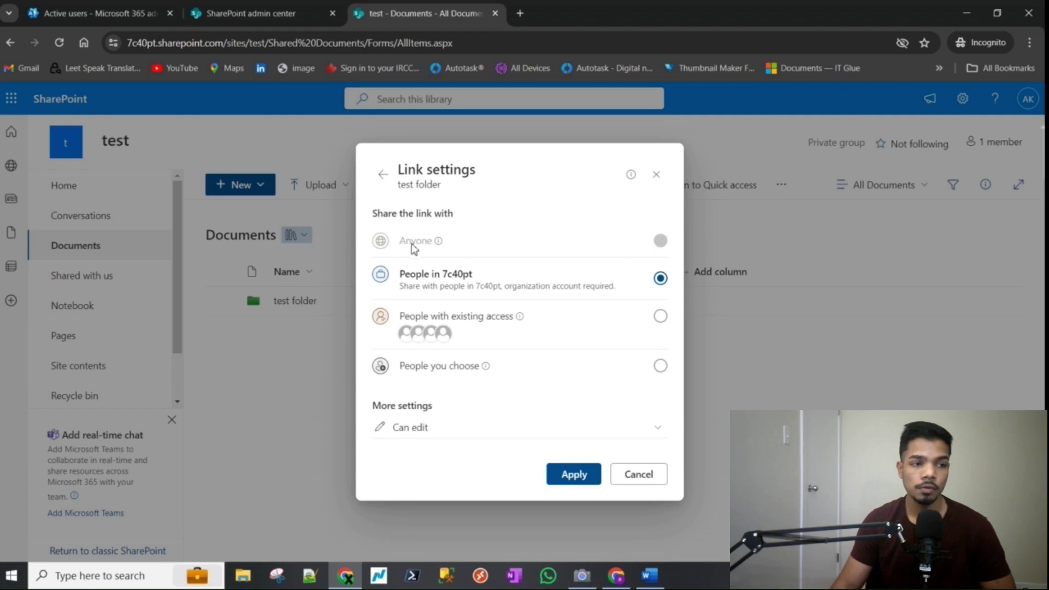
mouse_move(440, 244)
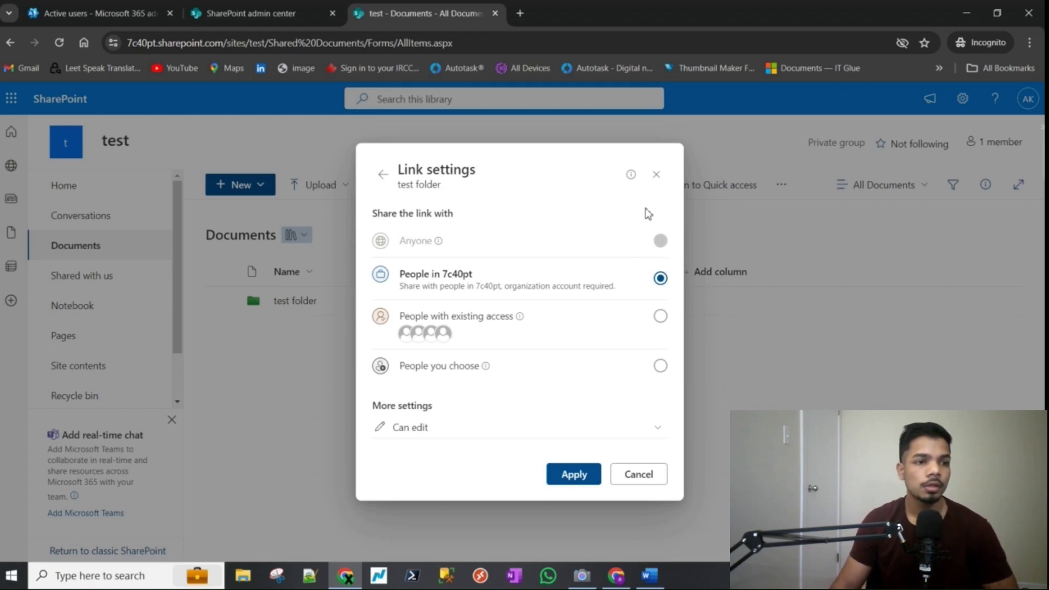
Step: Discard the link settings, return to the admin center's Active sites list, and expand Policies
click(656, 175)
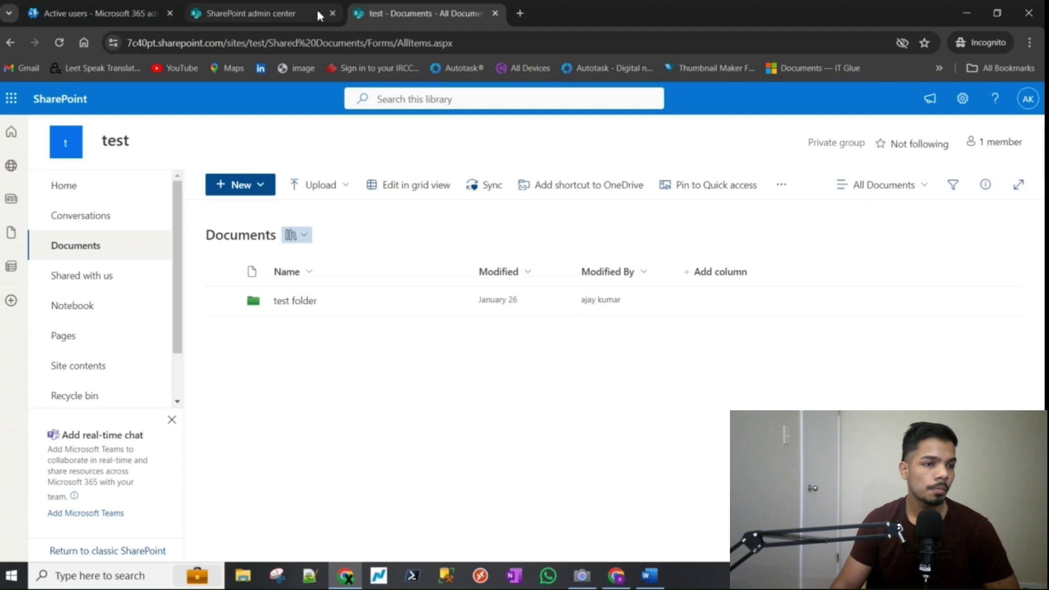
click(274, 14)
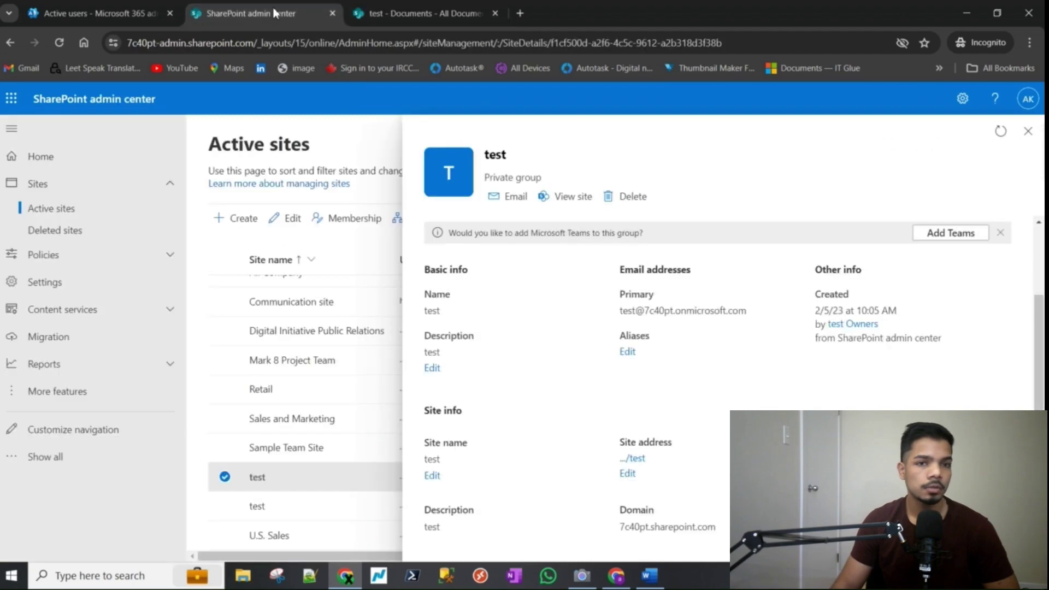
click(1028, 131)
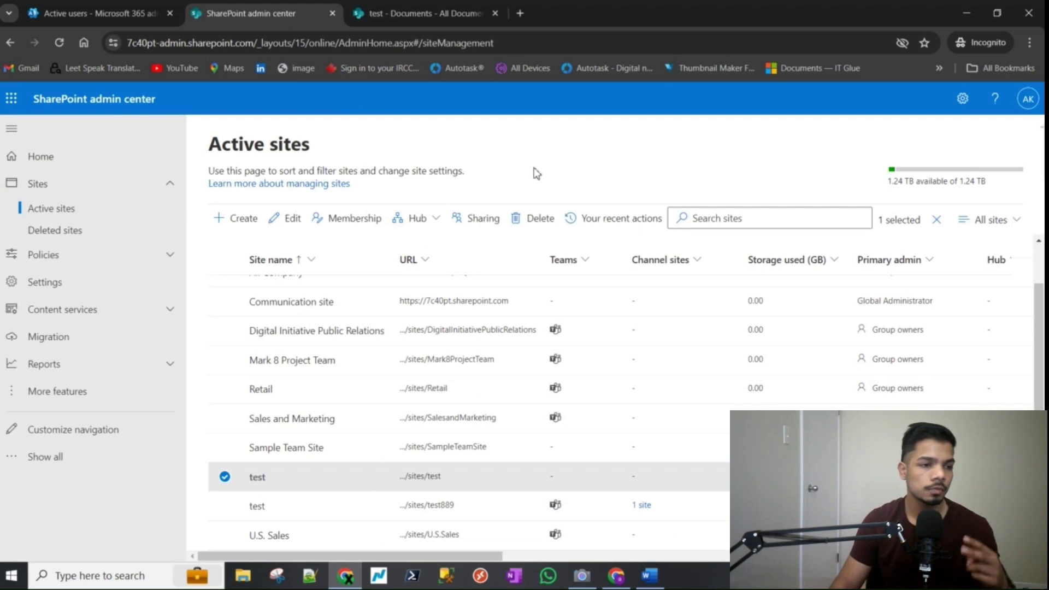
click(614, 260)
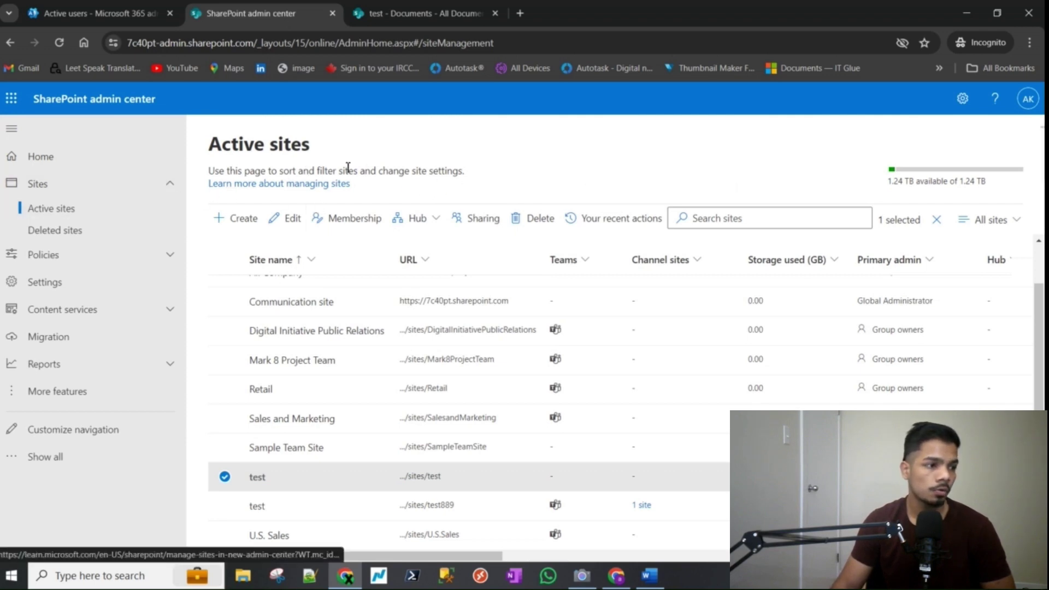
click(54, 256)
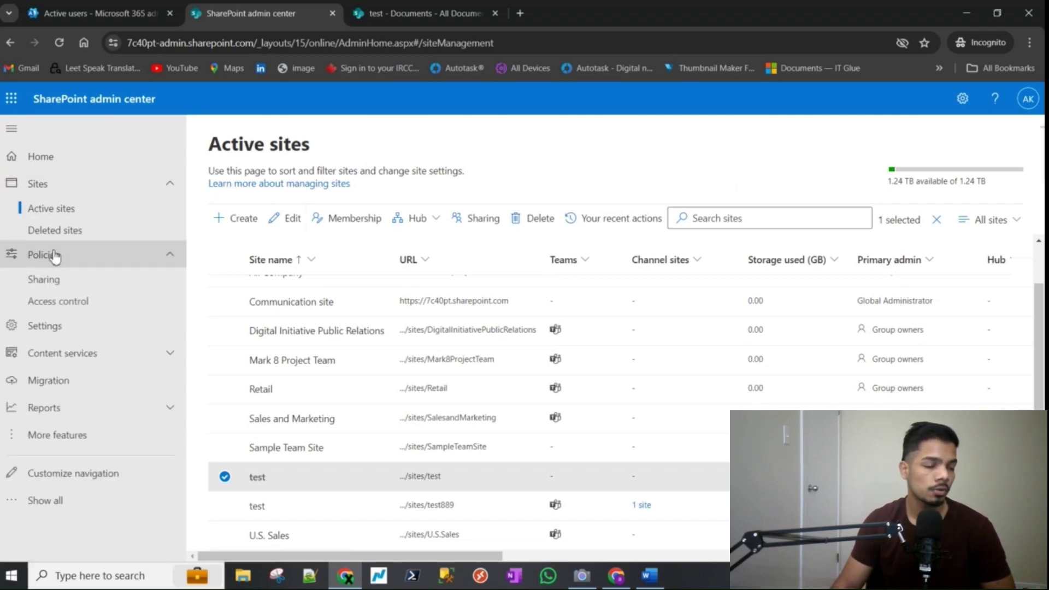
Step: Open the organization-wide Sharing policy page and review the SharePoint and OneDrive sharing levels
click(58, 284)
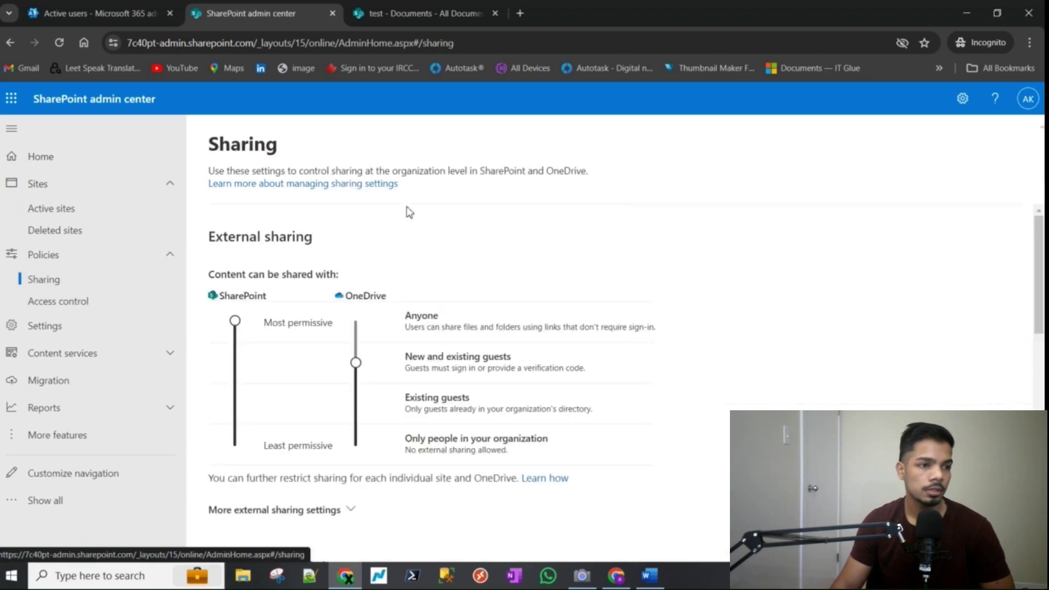
drag(392, 171, 471, 174)
click(487, 192)
scroll(444, 263, down, 2)
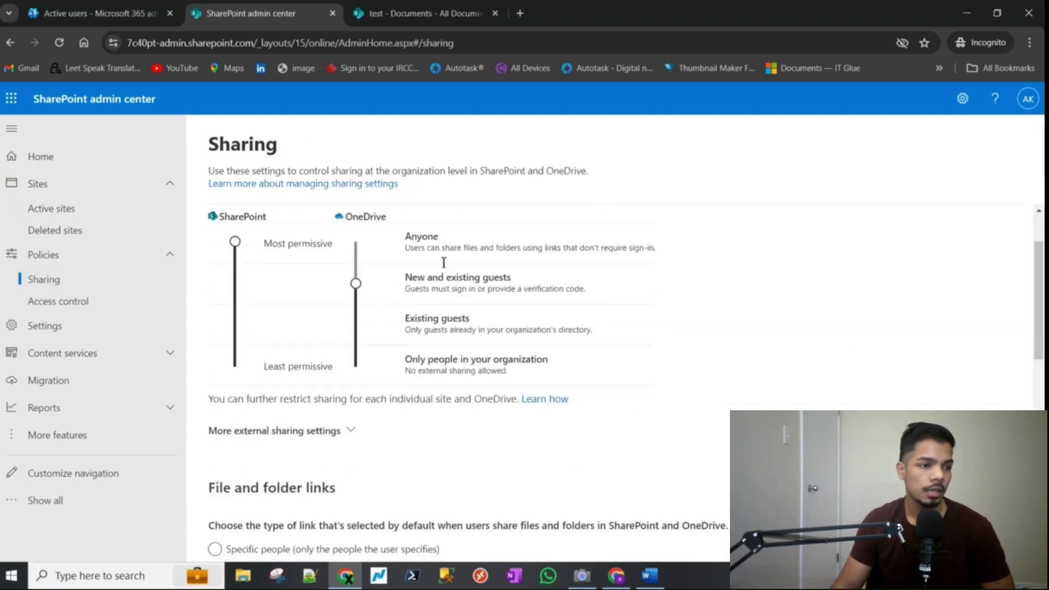
scroll(431, 328, down, 1)
scroll(417, 391, up, 2)
scroll(417, 392, down, 2)
scroll(328, 355, up, 2)
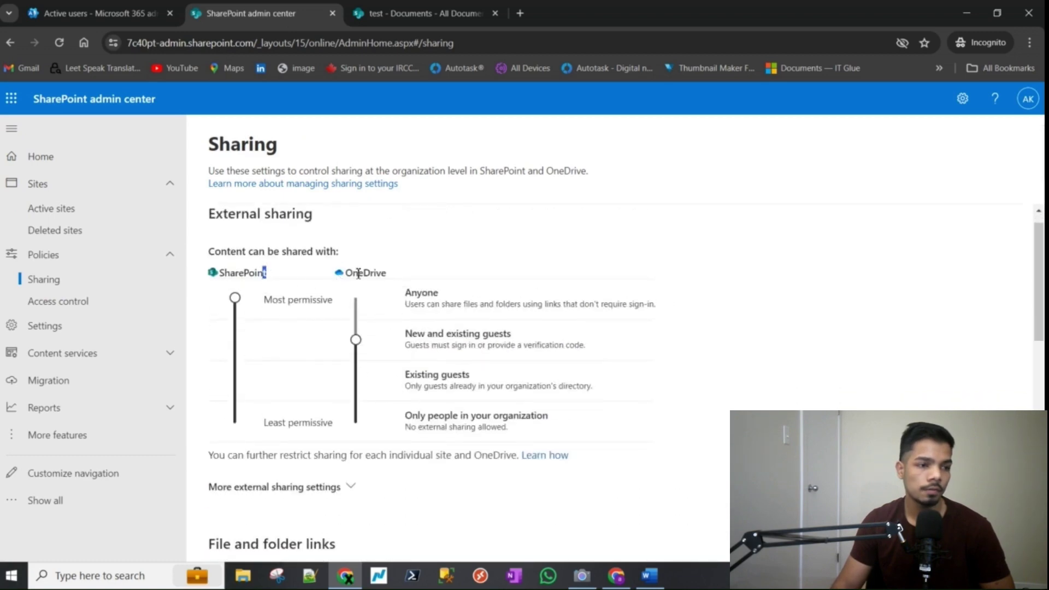
drag(393, 275, 345, 274)
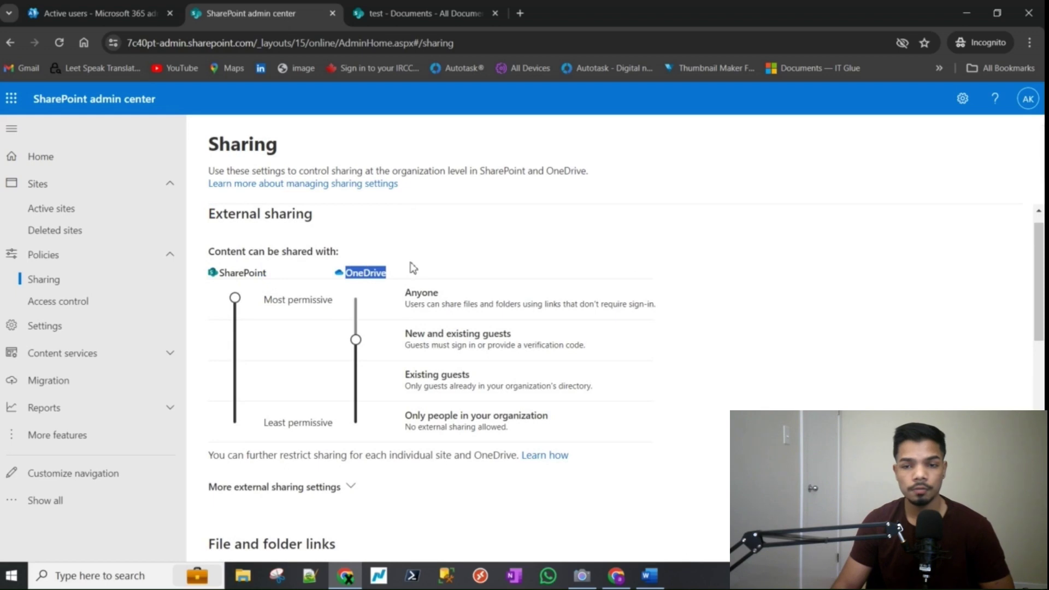
click(311, 272)
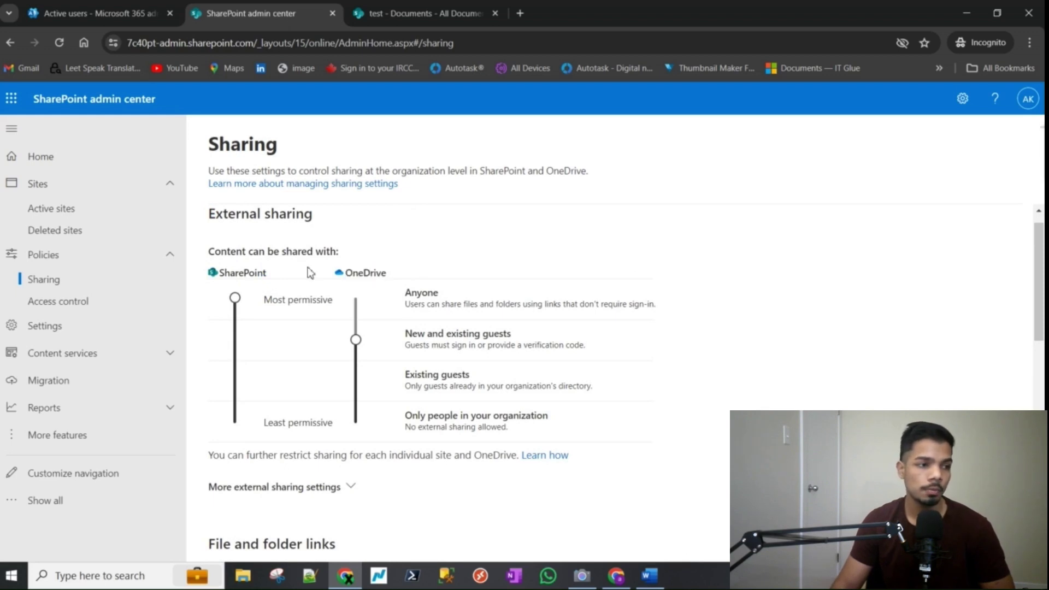
drag(276, 280, 210, 273)
click(458, 255)
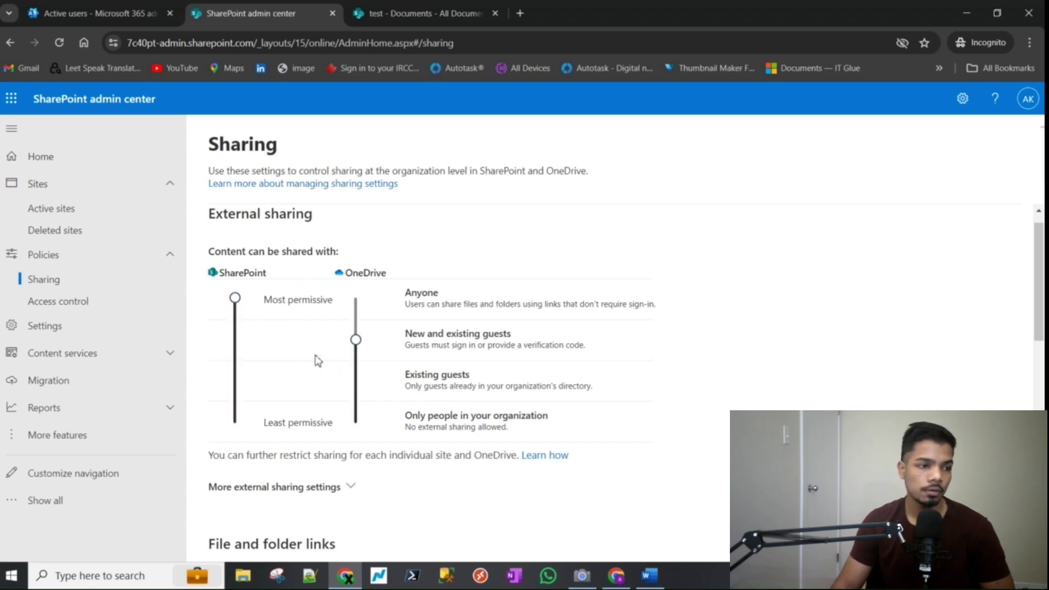
Step: Set SharePoint external sharing to Anyone (most permissive), leaving OneDrive at organization-only
mouse_move(235, 298)
mouse_down()
mouse_move(235, 339)
mouse_move(235, 299)
mouse_up()
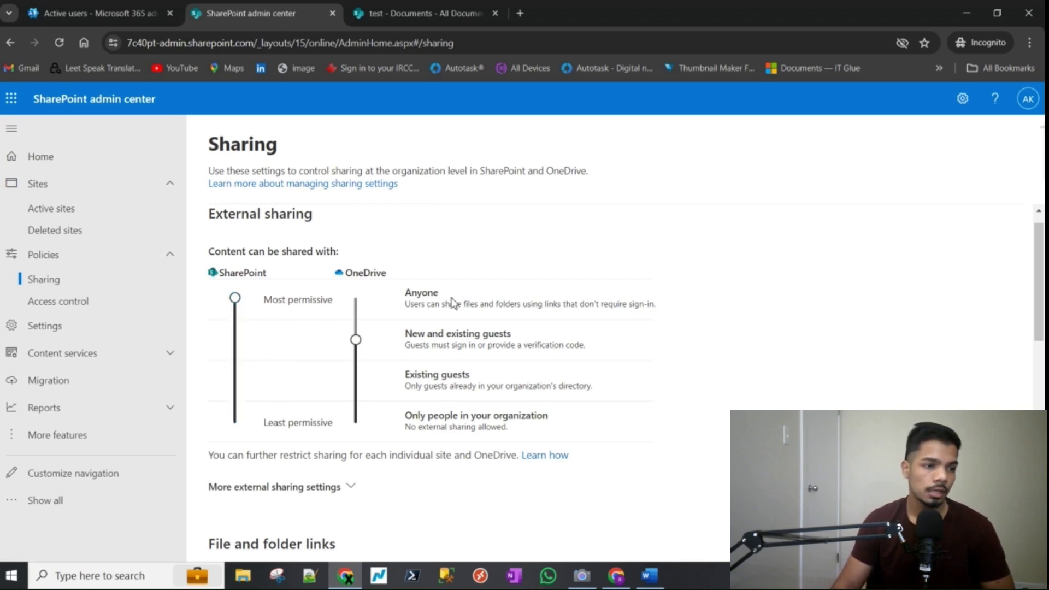
drag(405, 293, 433, 294)
drag(417, 333, 474, 333)
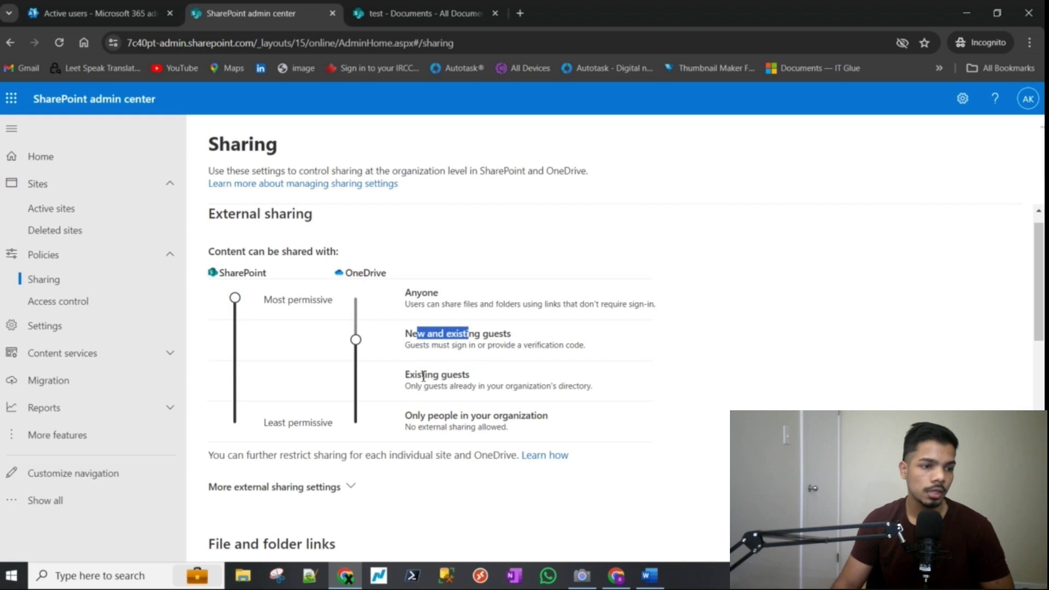
drag(414, 376, 473, 356)
scroll(471, 377, down, 1)
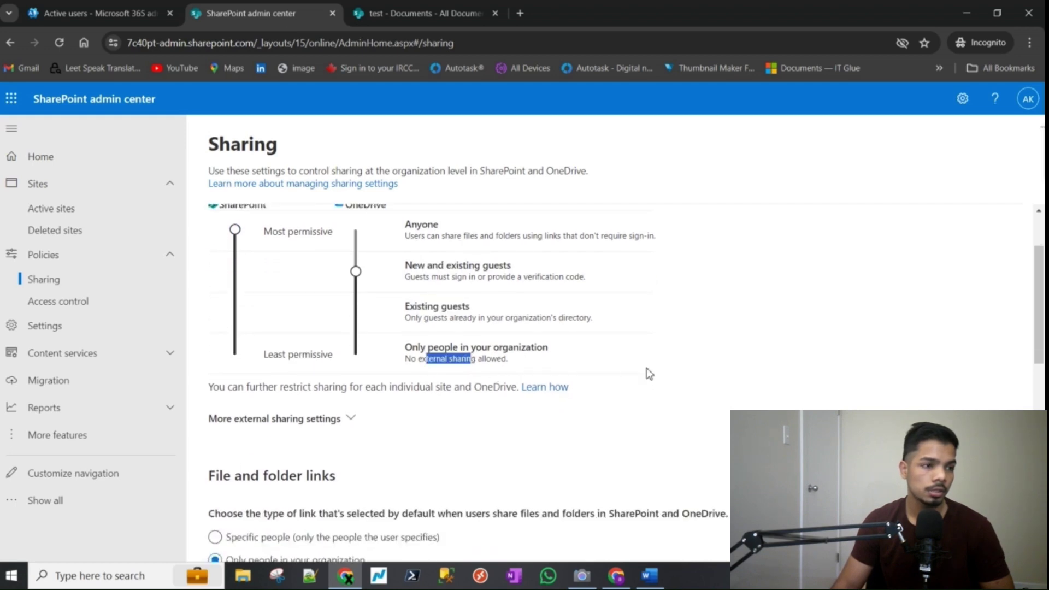
scroll(642, 375, up, 2)
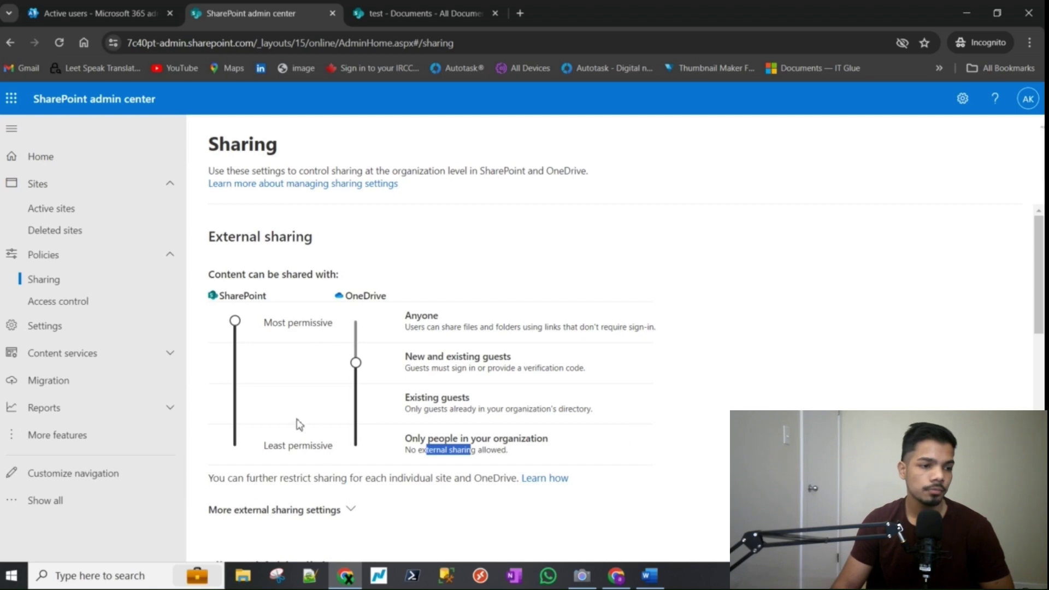
drag(264, 447, 331, 451)
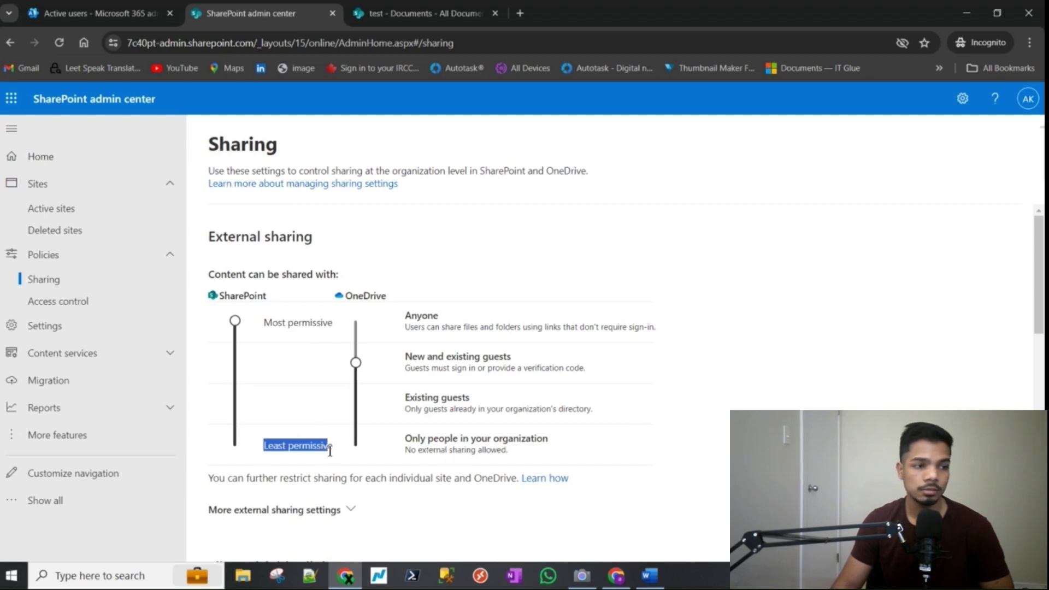
drag(265, 323, 332, 324)
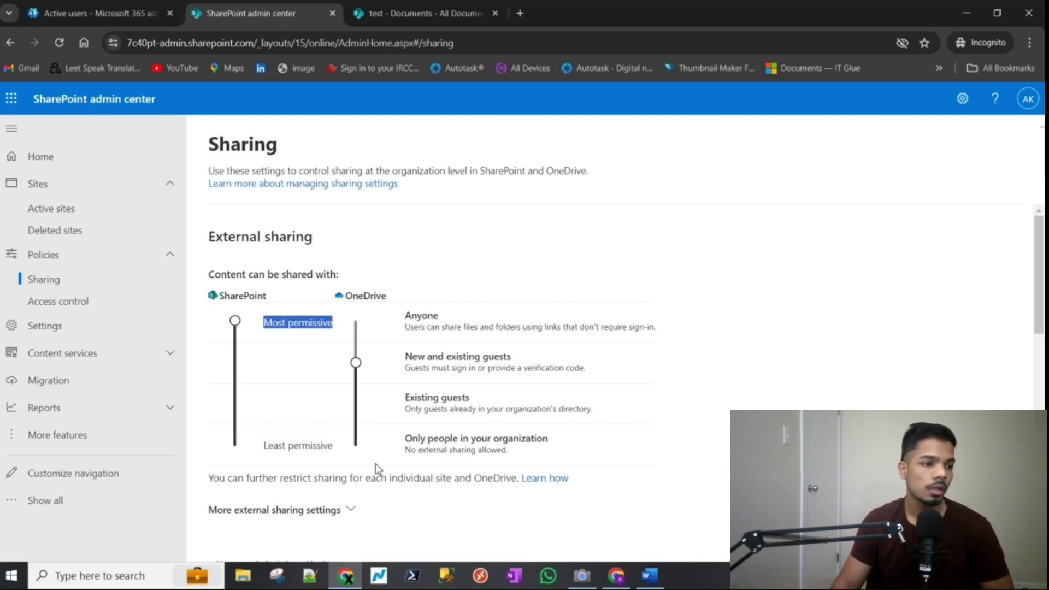
click(405, 528)
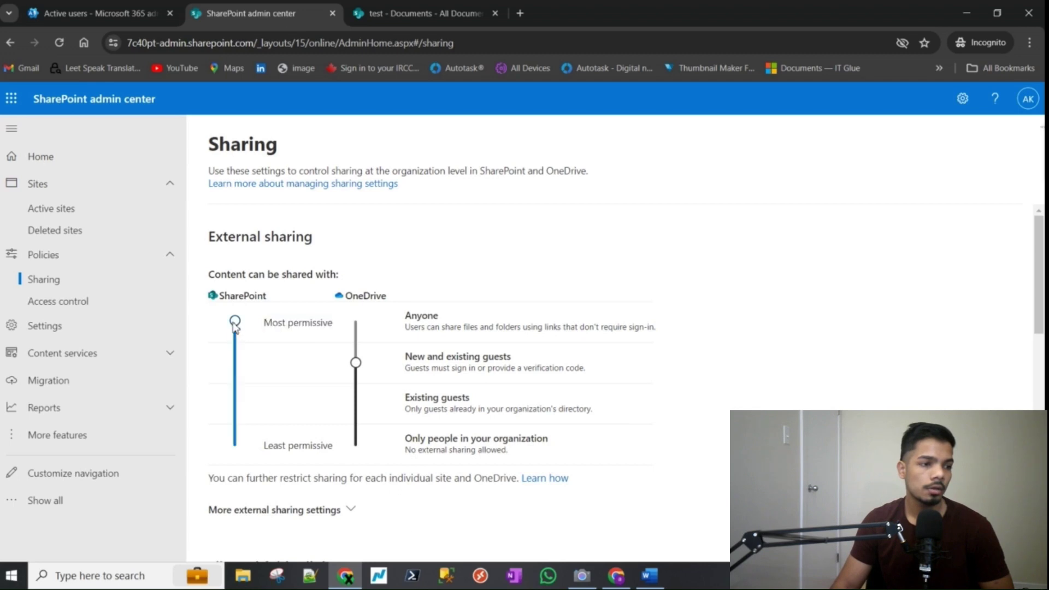
mouse_move(234, 325)
mouse_down()
mouse_move(235, 407)
mouse_move(235, 323)
mouse_up()
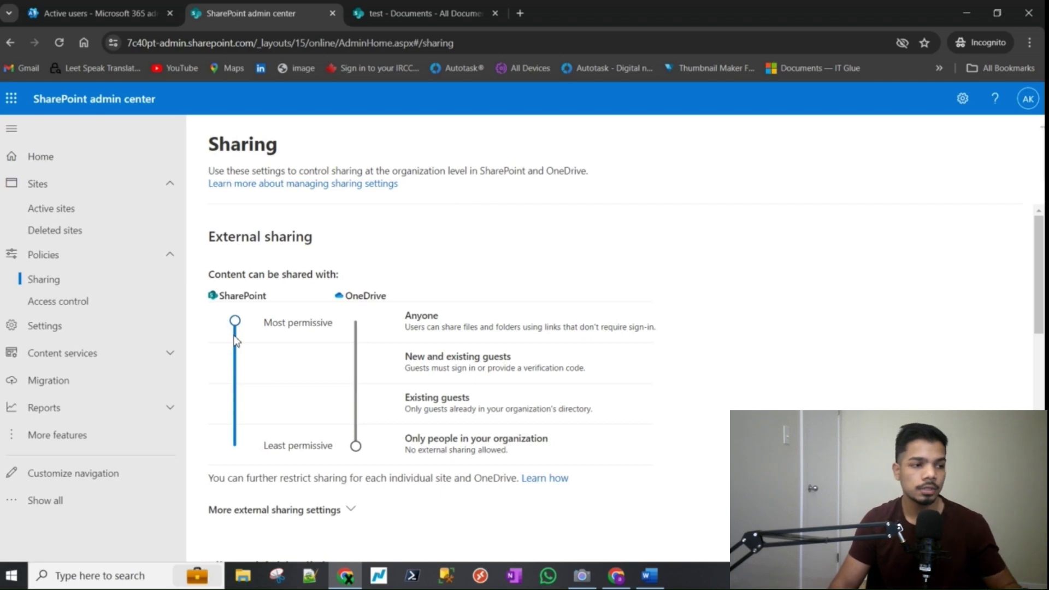
Step: Open the test site's details from Active sites and show its Settings
click(83, 212)
scroll(339, 398, down, 2)
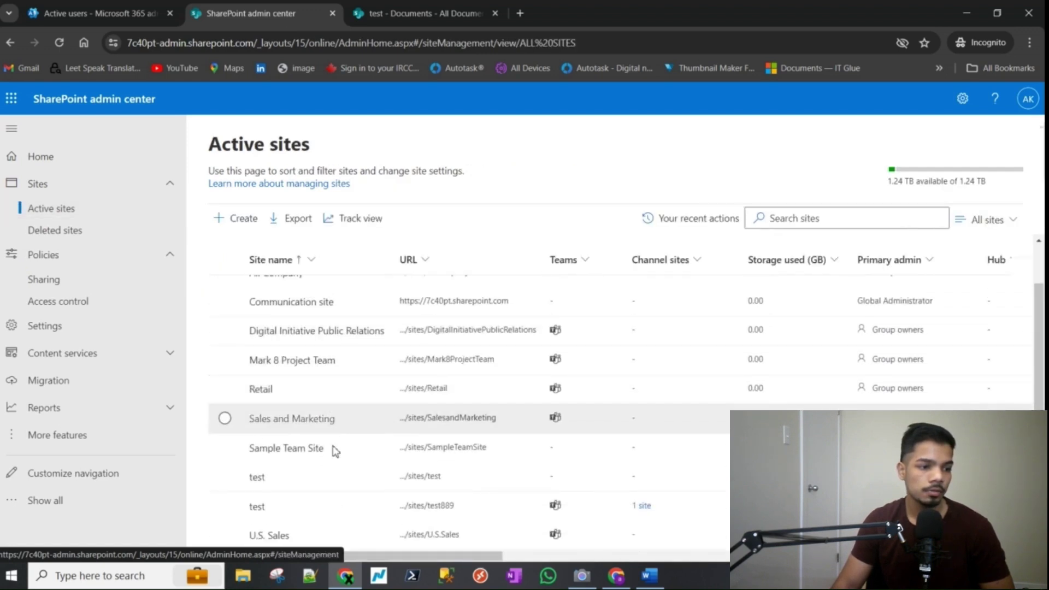
click(298, 485)
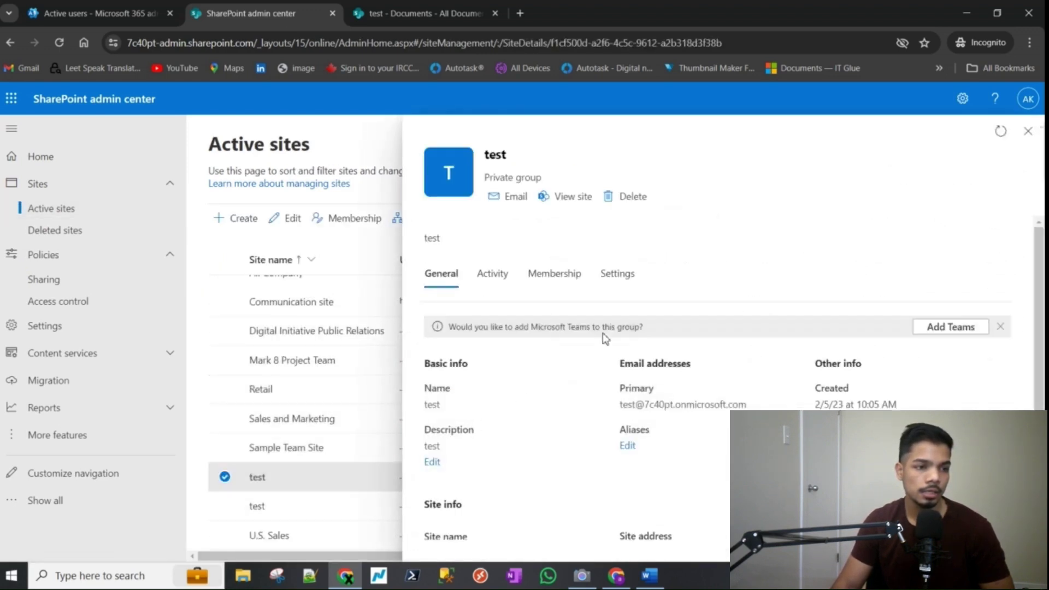
click(619, 276)
scroll(552, 457, down, 1)
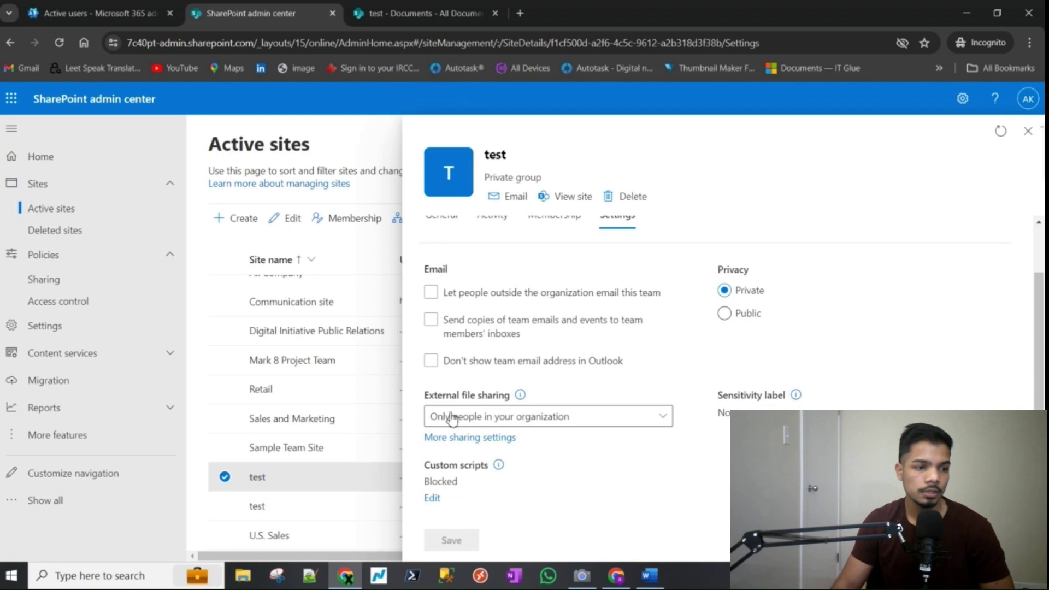
drag(426, 401, 505, 396)
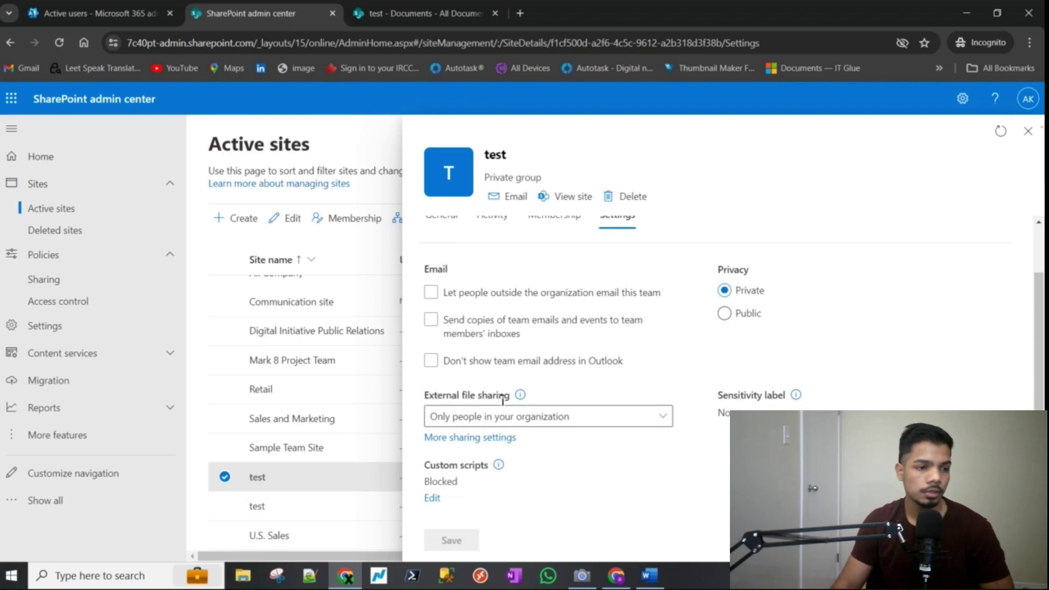
Step: Set the test site's External file sharing to Anyone and save the change
click(579, 421)
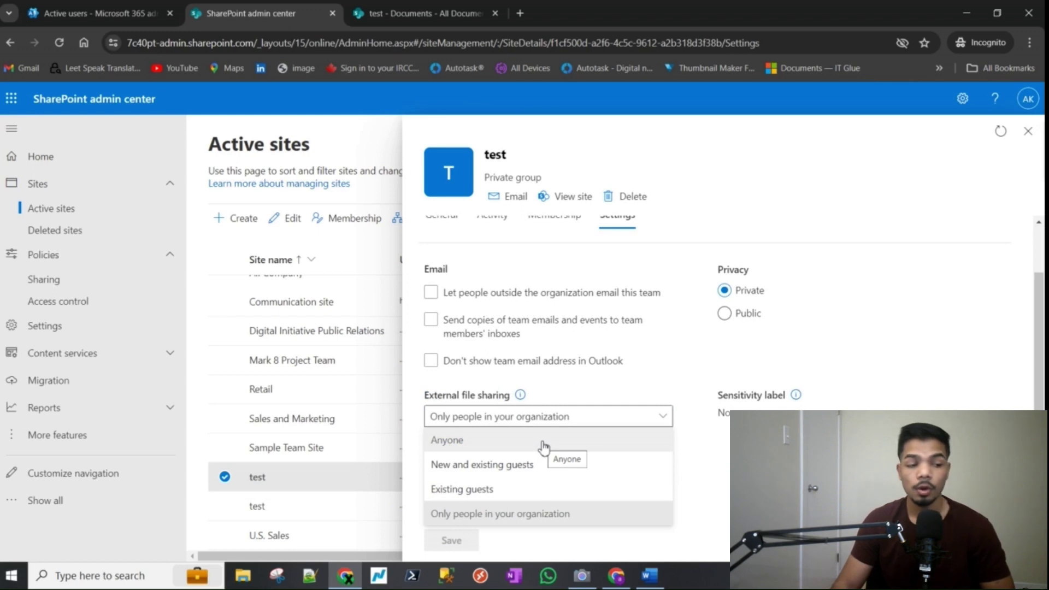
click(501, 448)
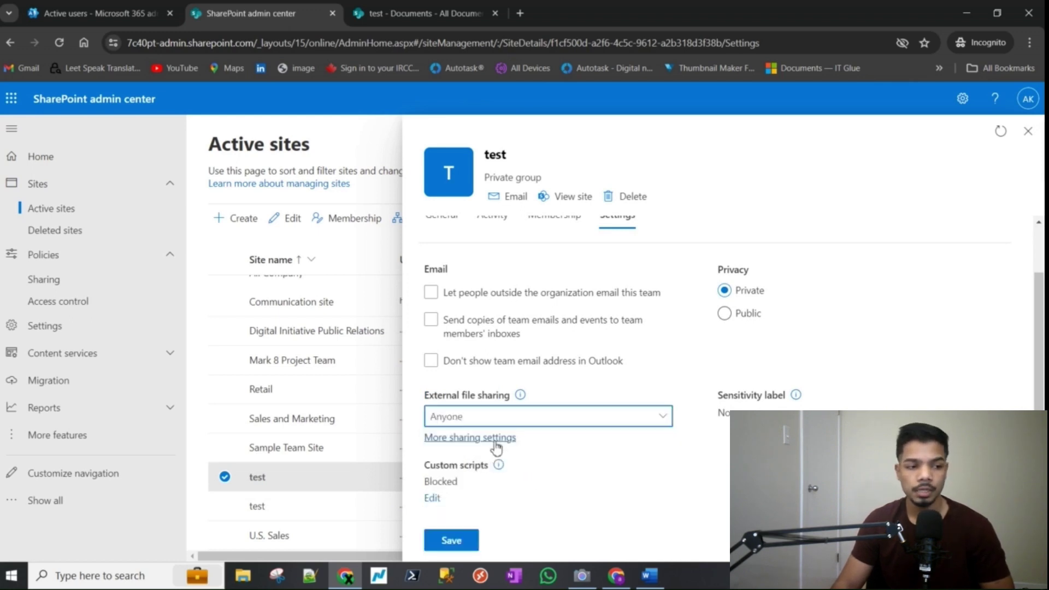
click(452, 541)
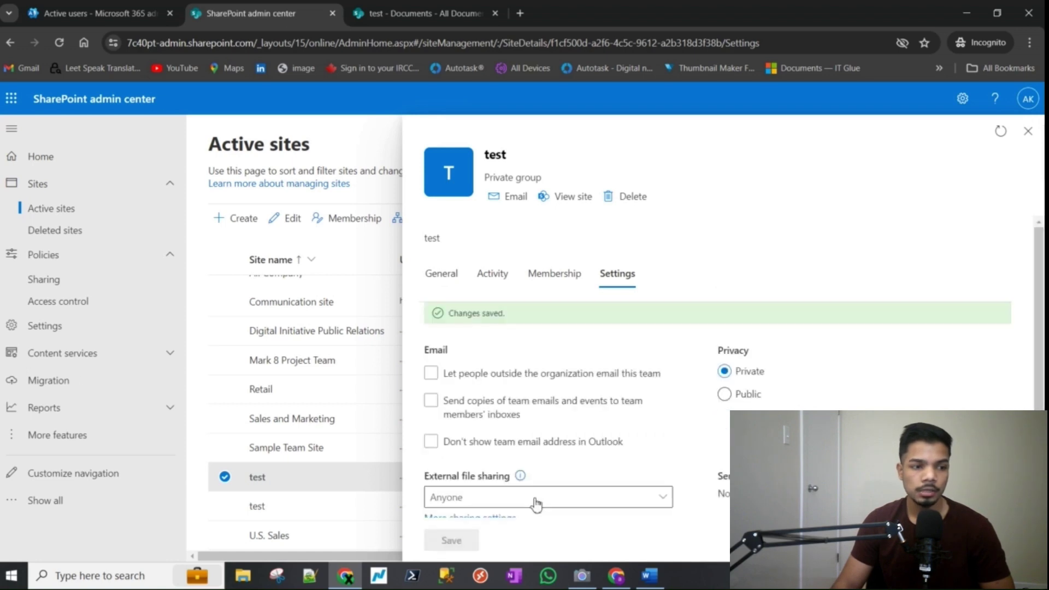
drag(424, 402, 503, 402)
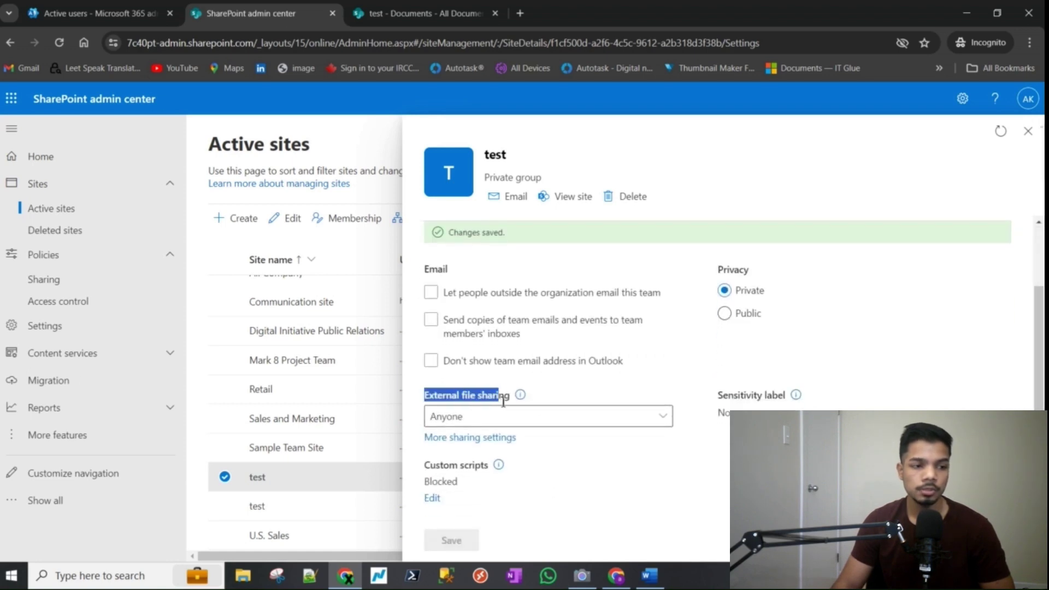
click(552, 433)
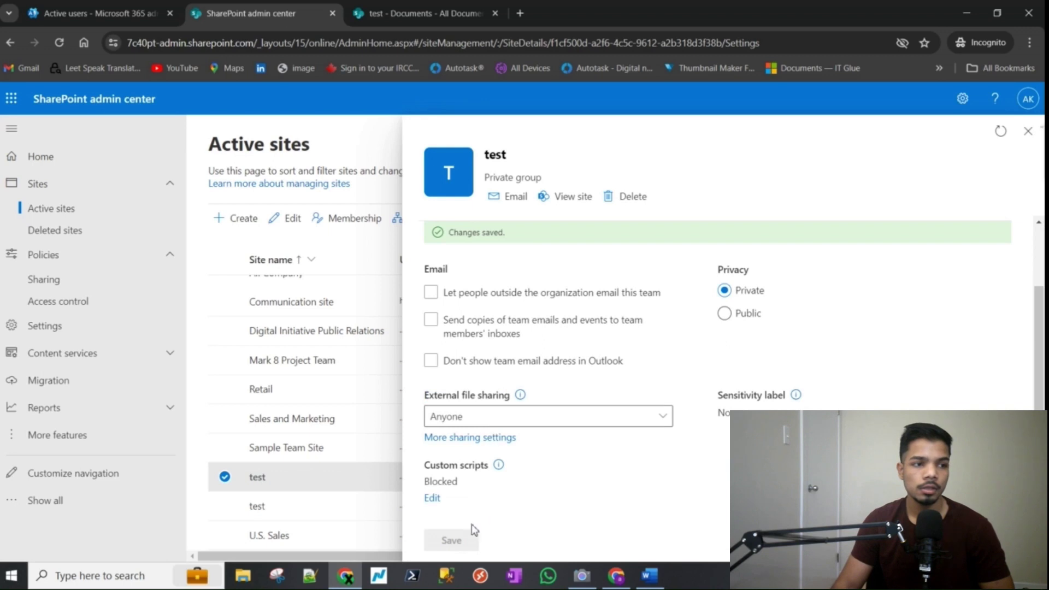
drag(448, 314, 508, 321)
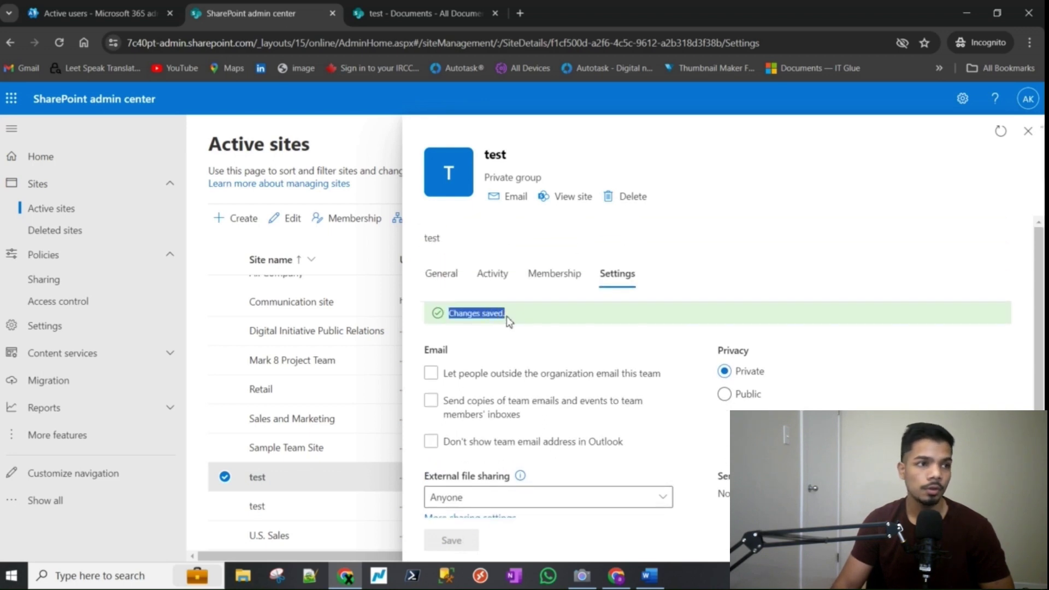
Step: Share 'test folder' with an Anyone link, leaving password and expiry date unset
click(406, 18)
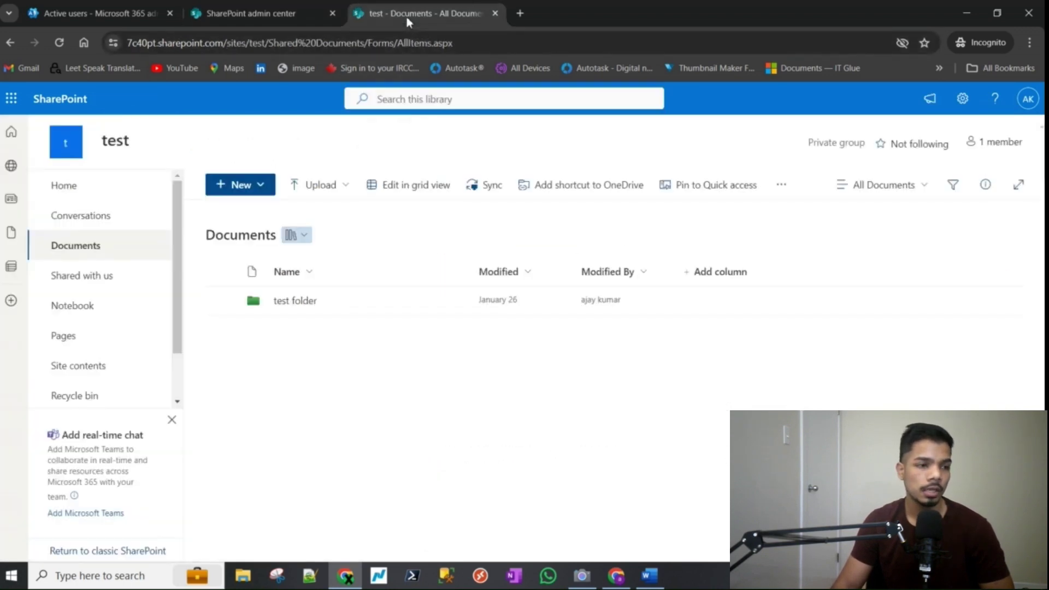
click(402, 300)
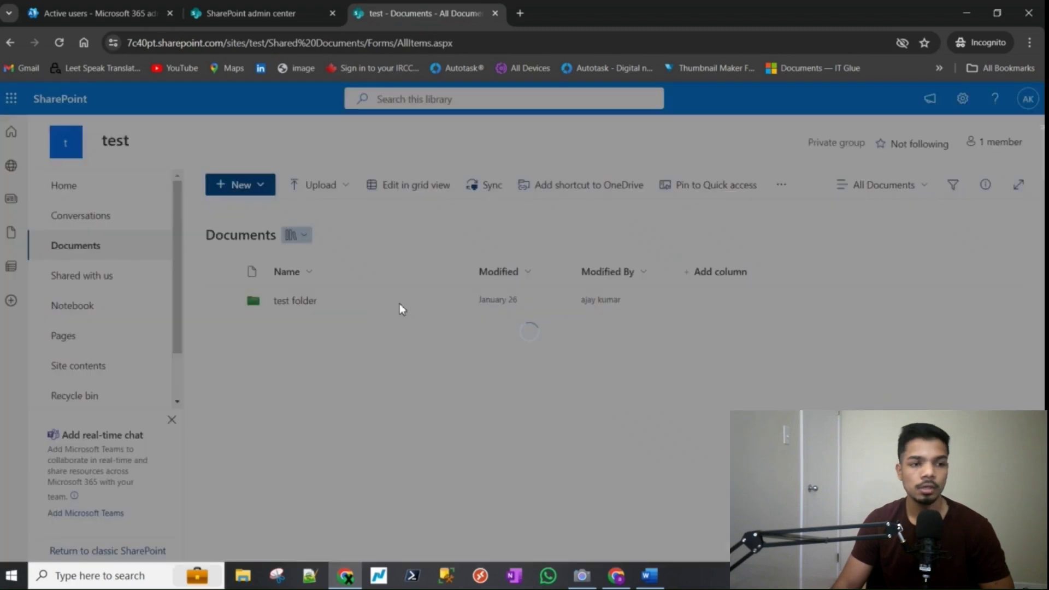
click(583, 403)
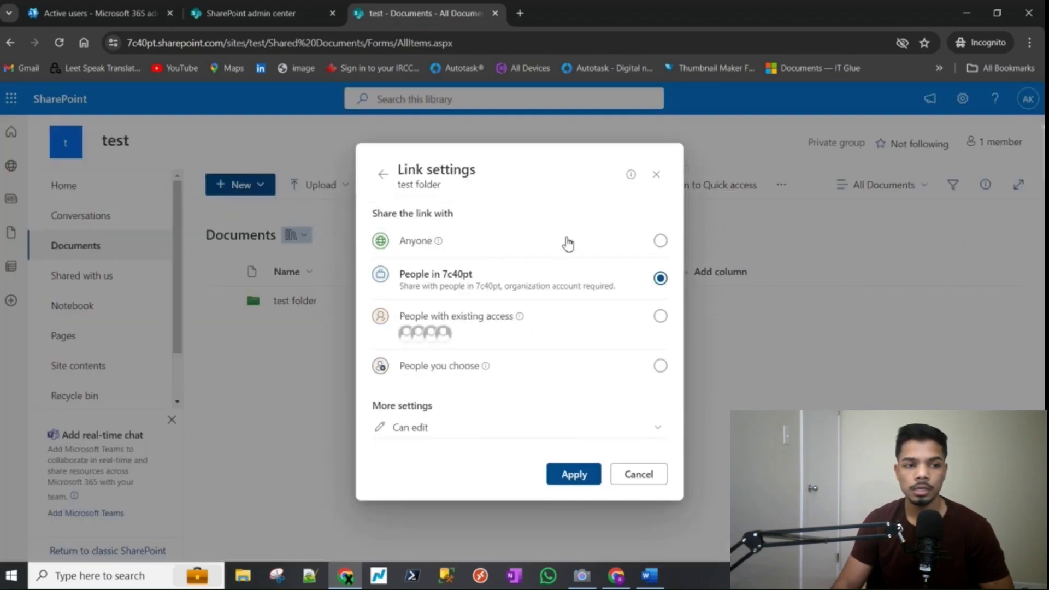
click(659, 244)
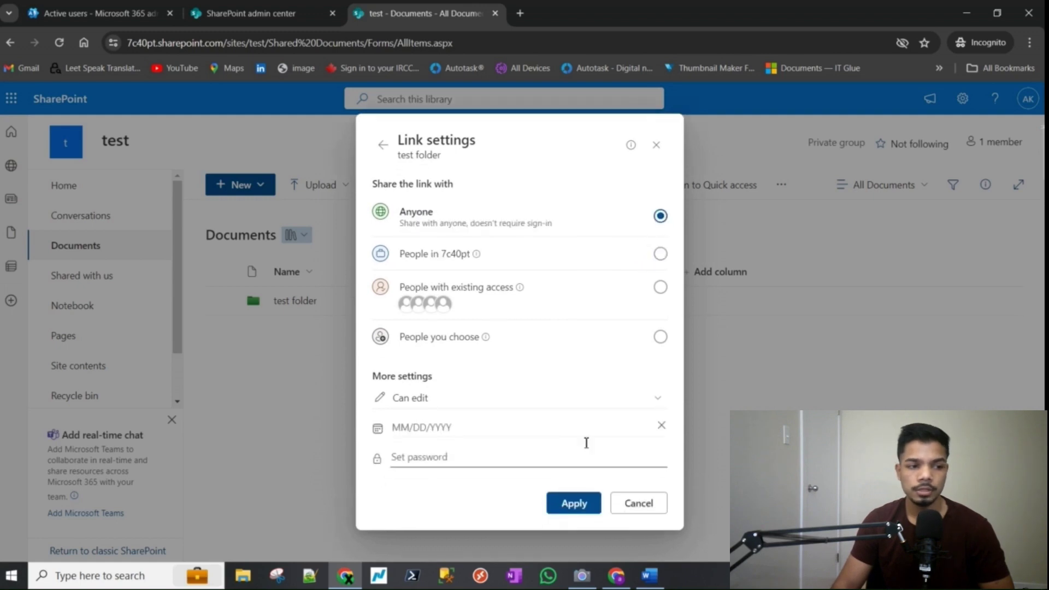
click(462, 463)
click(468, 422)
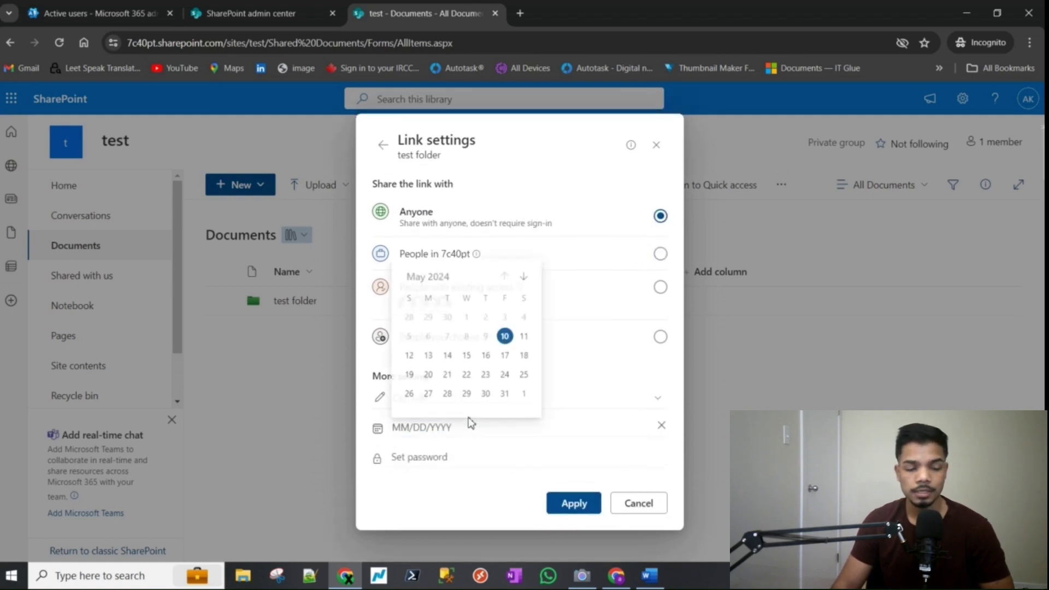
click(402, 485)
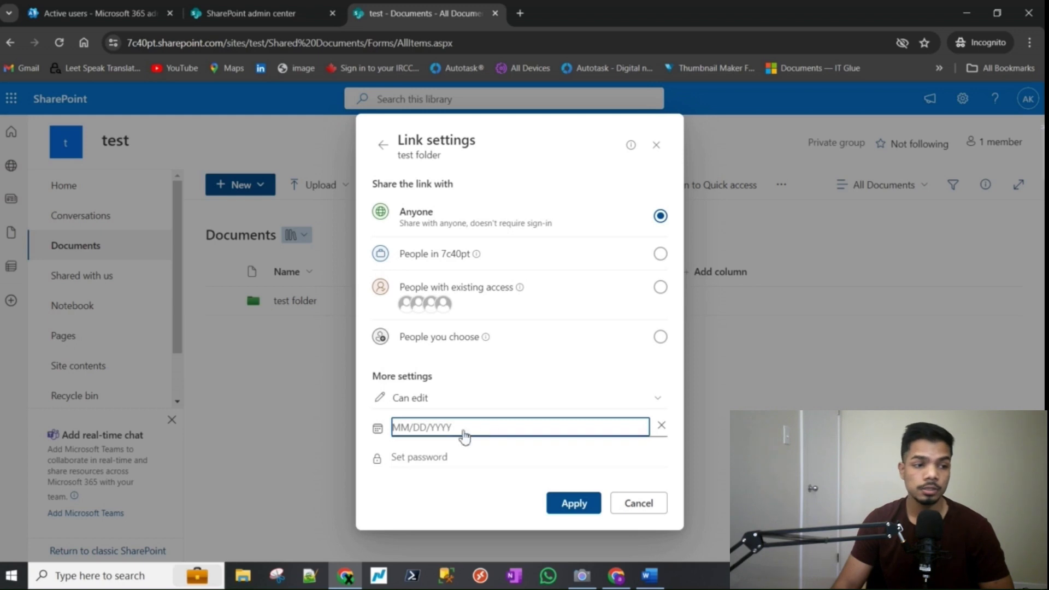
Step: Keep Can edit permission, apply the link settings, and copy the link
click(497, 400)
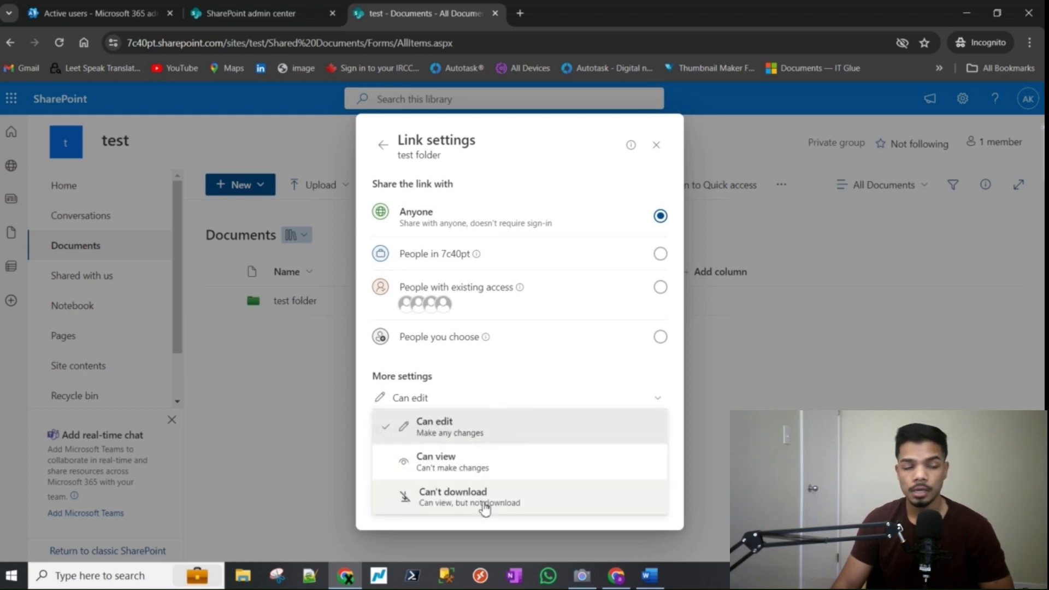
click(666, 358)
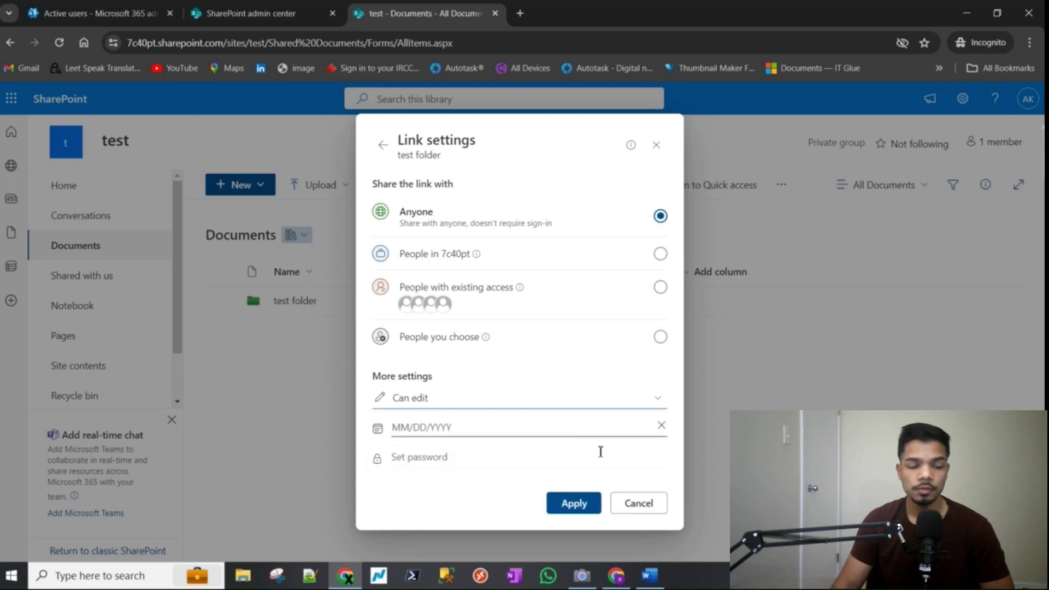
click(572, 503)
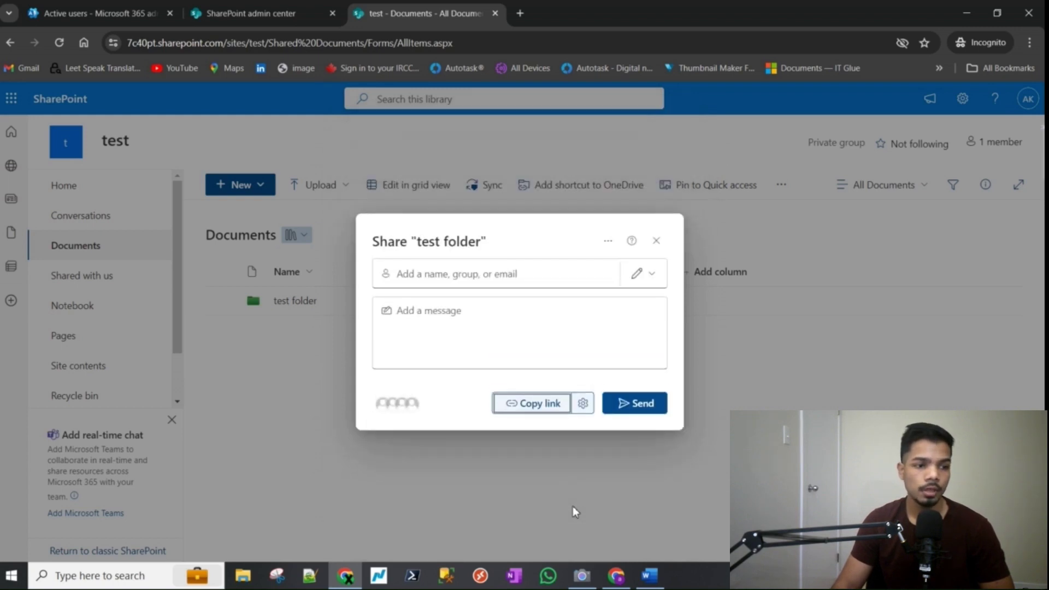
click(554, 407)
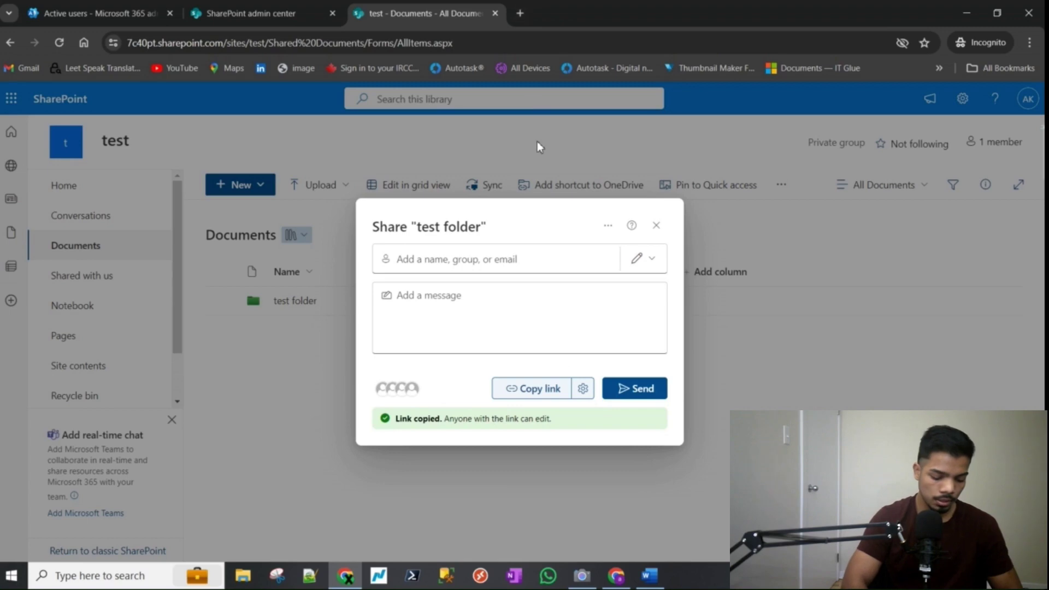
Step: Launch Notepad via system search and paste the 'test folder' sharing link into it
key(super)
text(ec)
key(BackSpace)
key(BackSpace)
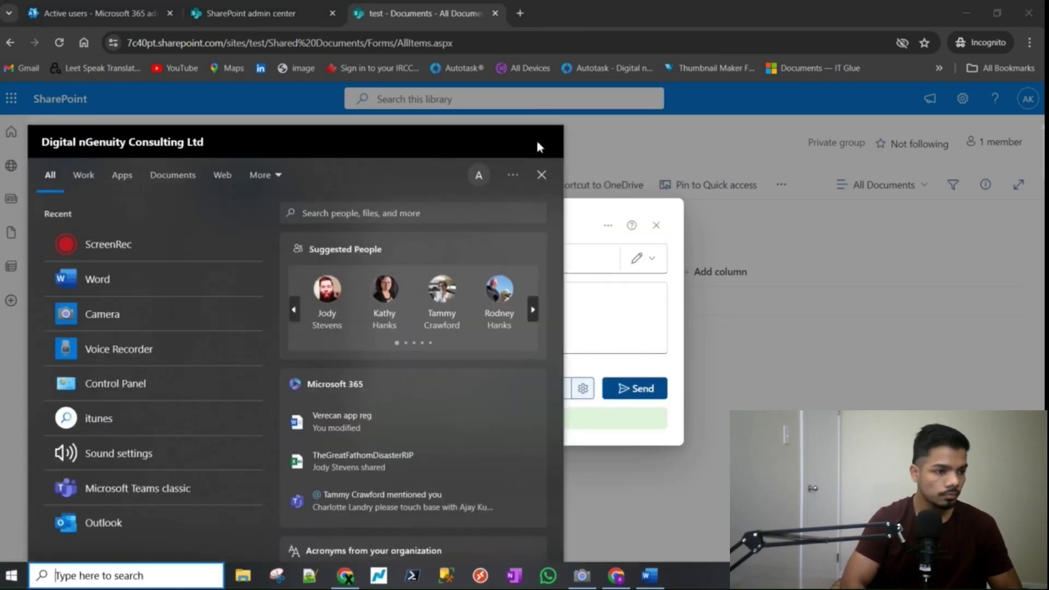
text(not)
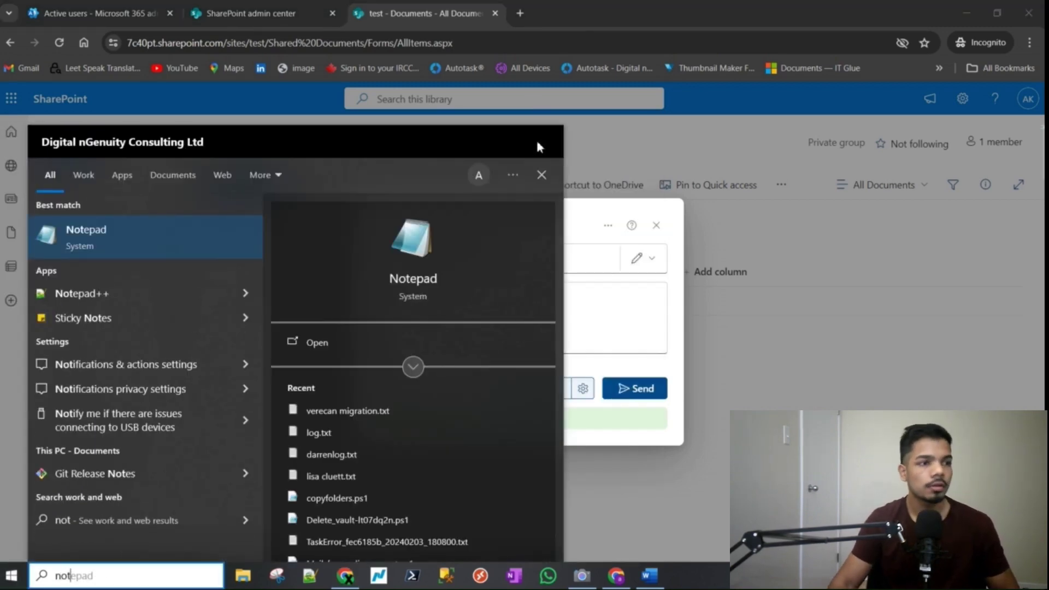
key(Return)
key(ctrl+v)
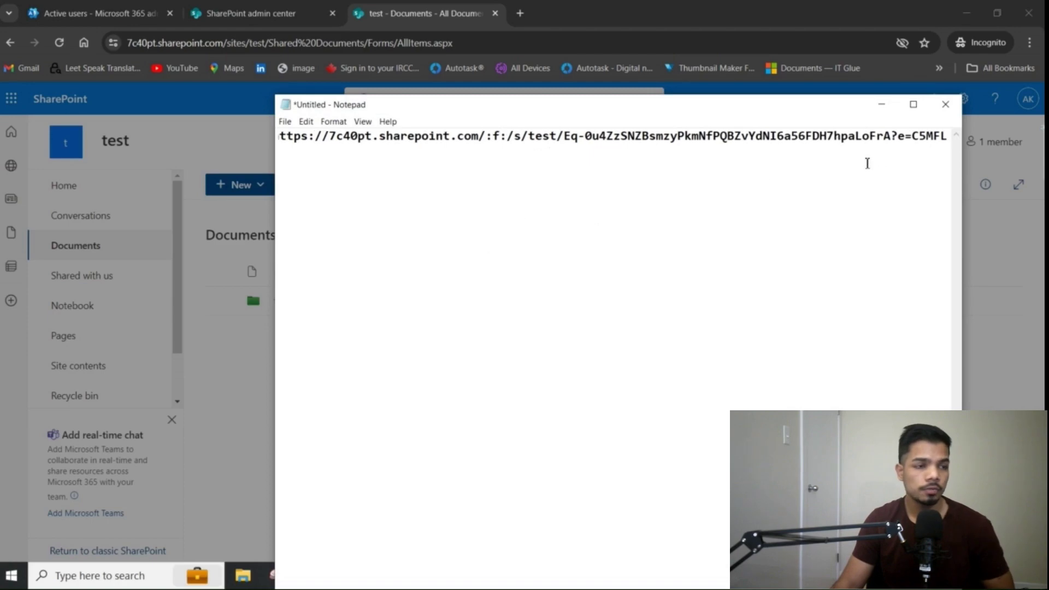
key(Home)
key(End)
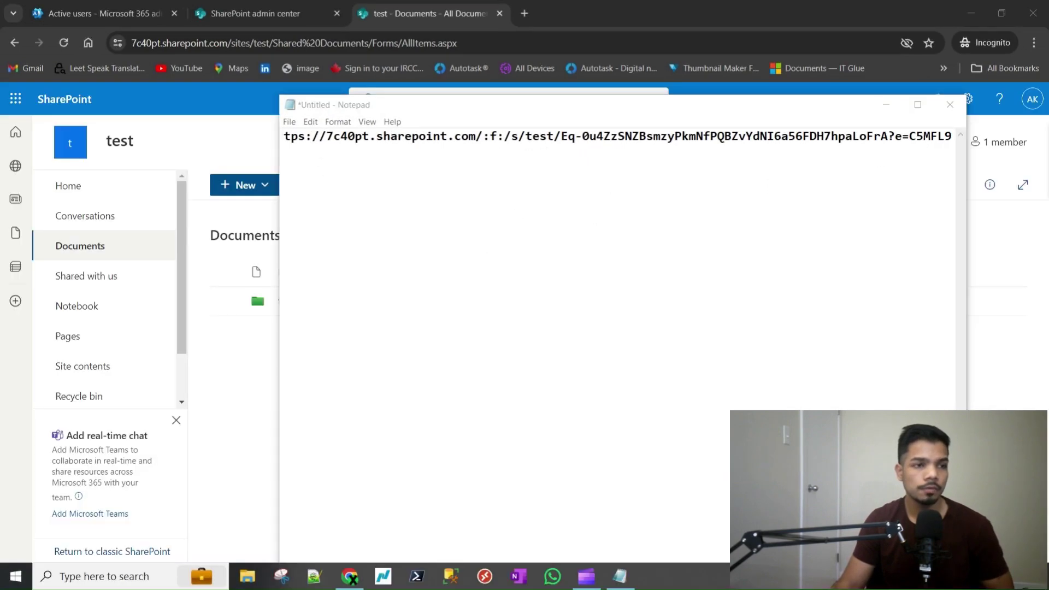